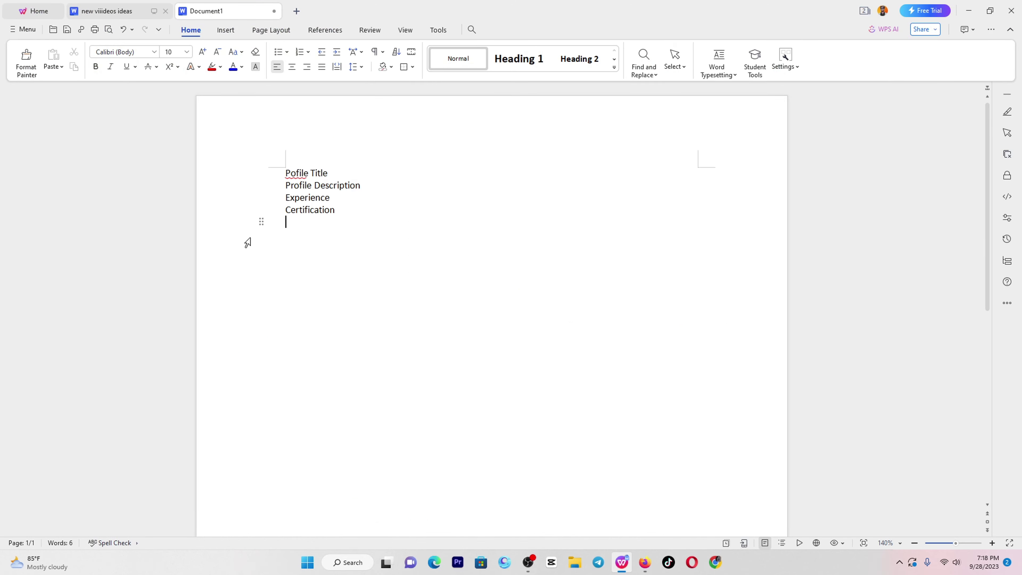
Step: Correct the misspelled word in the document's first line to "Profile" using the spelling suggestion
{"action": "left_click_drag", "start_coordinate": [354, 176], "coordinate": [293, 169]}
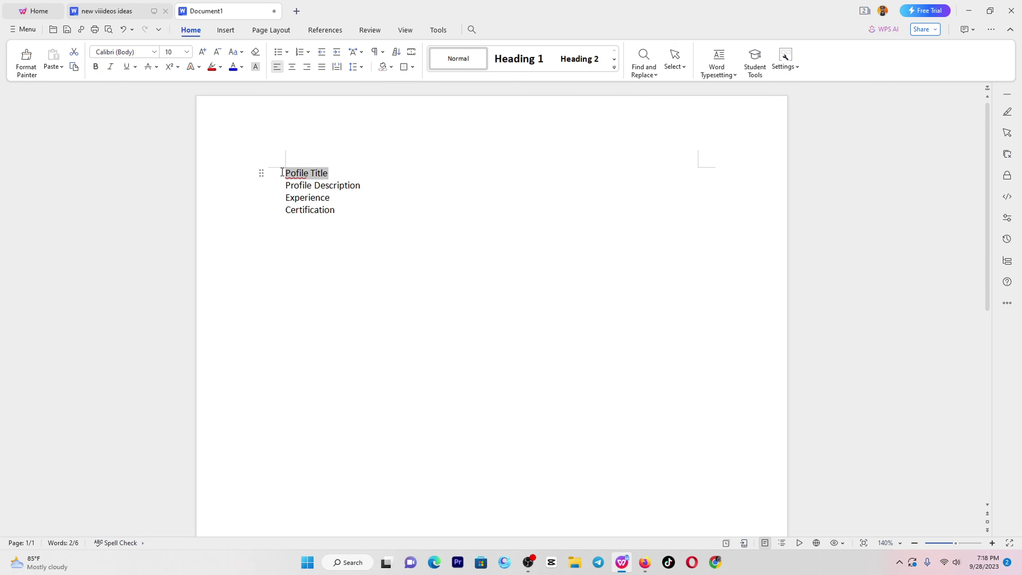
{"action": "right_click", "coordinate": [291, 173]}
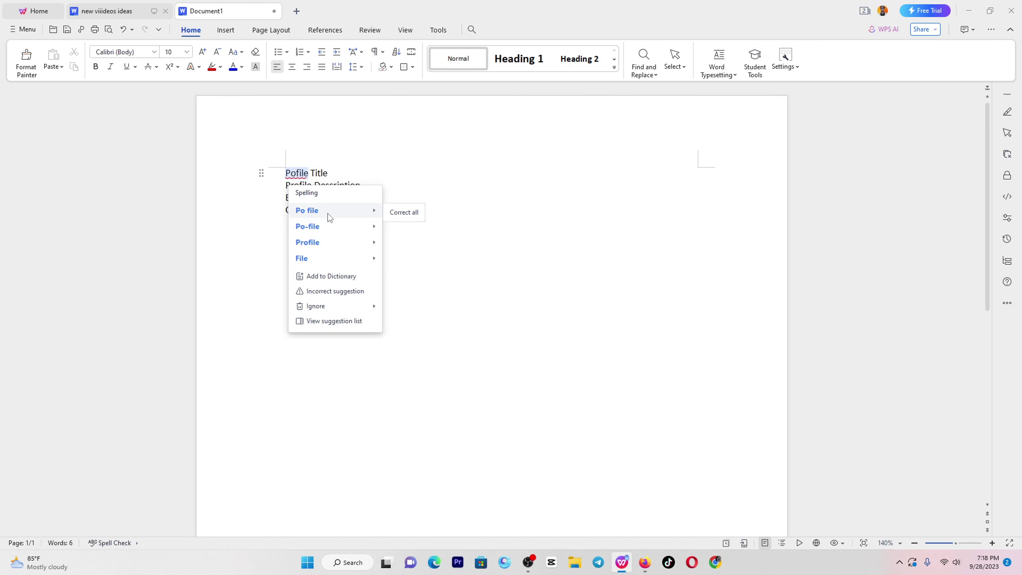
{"action": "left_click", "coordinate": [308, 242]}
{"action": "left_click", "coordinate": [430, 199]}
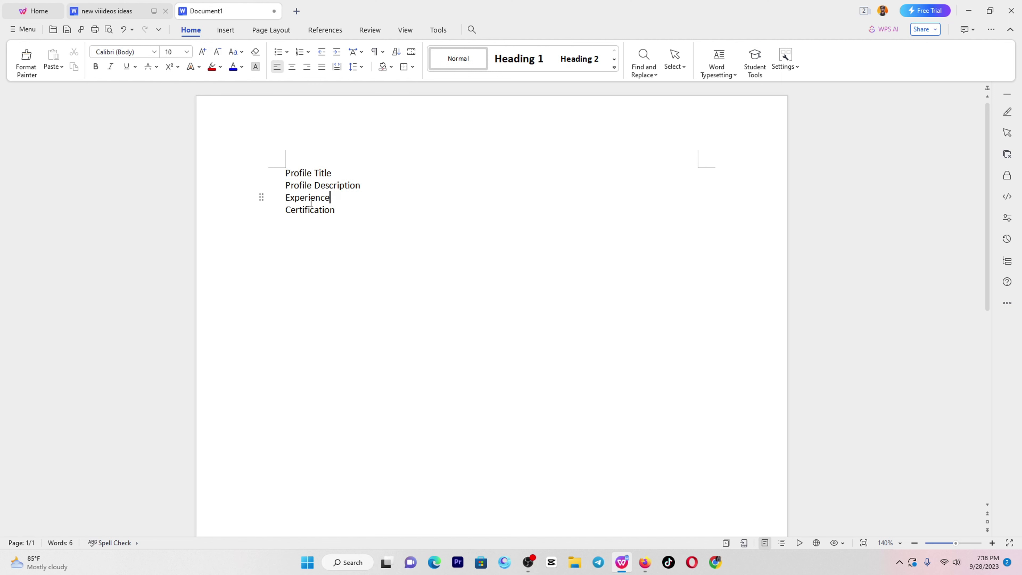
{"action": "left_click_drag", "start_coordinate": [370, 196], "coordinate": [283, 197]}
{"action": "left_click", "coordinate": [354, 210]}
{"action": "left_click", "coordinate": [338, 200]}
{"action": "double_click", "coordinate": [337, 200]}
{"action": "double_click", "coordinate": [351, 214]}
{"action": "left_click", "coordinate": [360, 215]}
{"action": "left_click_drag", "start_coordinate": [360, 215], "coordinate": [284, 197]}
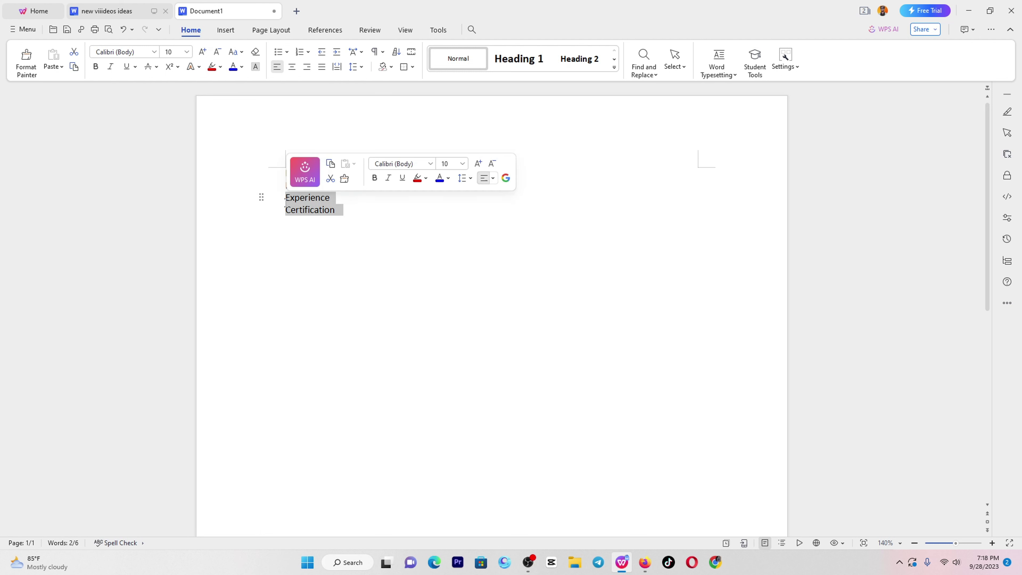
{"action": "left_click_drag", "start_coordinate": [369, 190], "coordinate": [285, 173]}
{"action": "left_click", "coordinate": [438, 217]}
{"action": "left_click", "coordinate": [428, 217]}
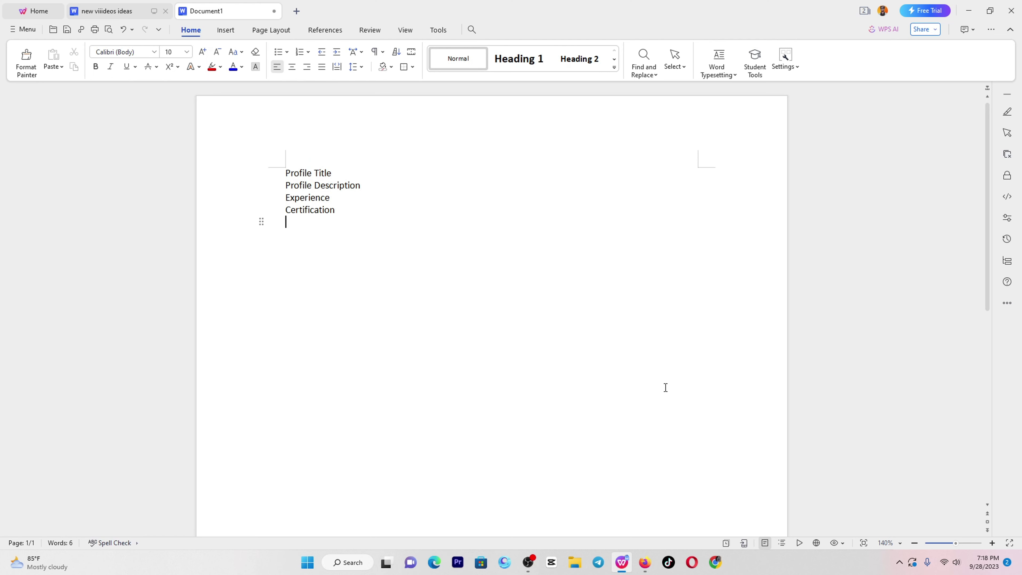
Step: Switch to Upwork in Firefox, search freelancers for "content writer" and look through the listed profiles
{"action": "mouse_move", "coordinate": [645, 562]}
{"action": "left_click", "coordinate": [644, 487]}
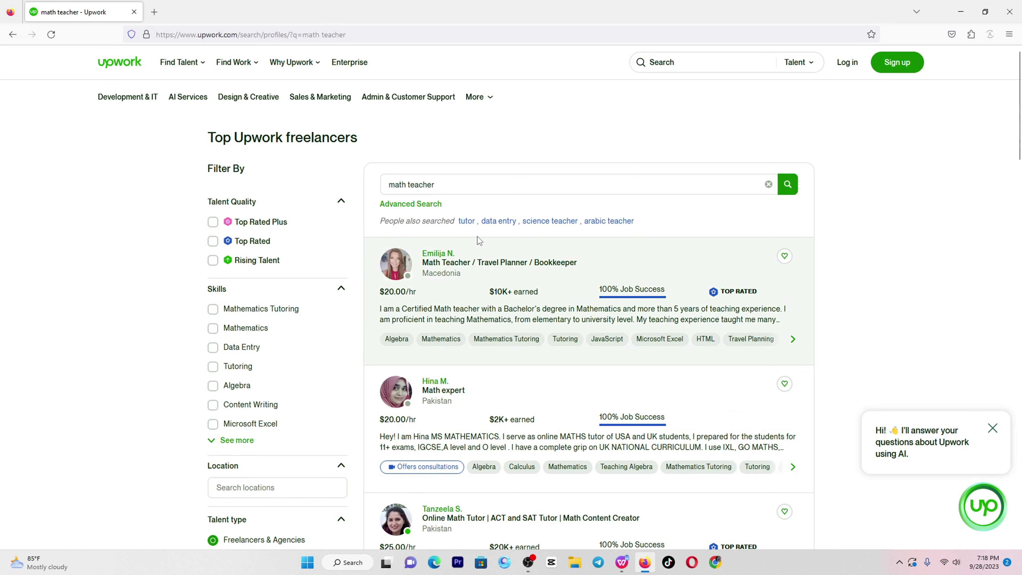
{"action": "left_click", "coordinate": [445, 187]}
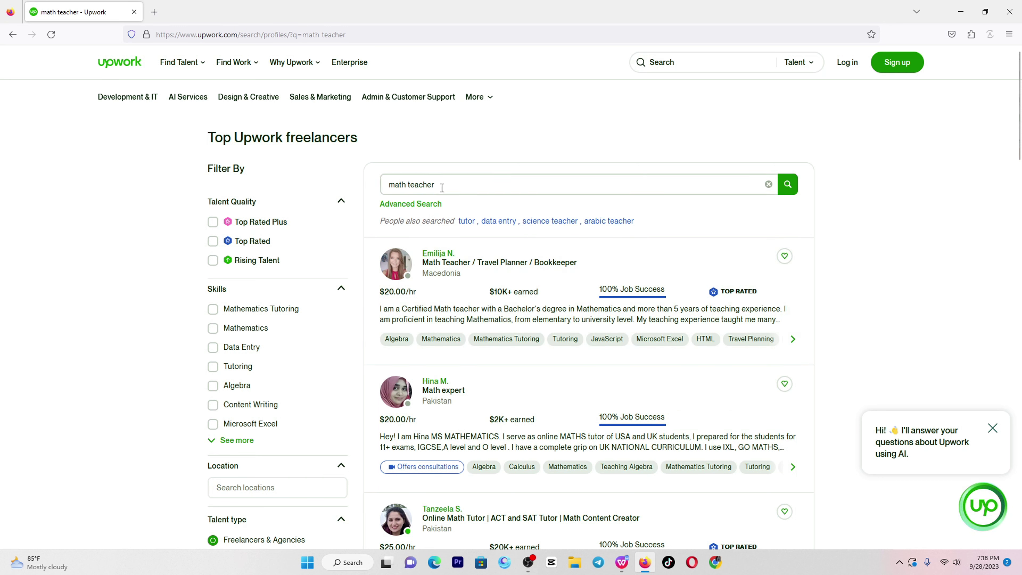
{"action": "left_click_drag", "start_coordinate": [449, 186], "coordinate": [341, 173]}
{"action": "type", "text": "c"}
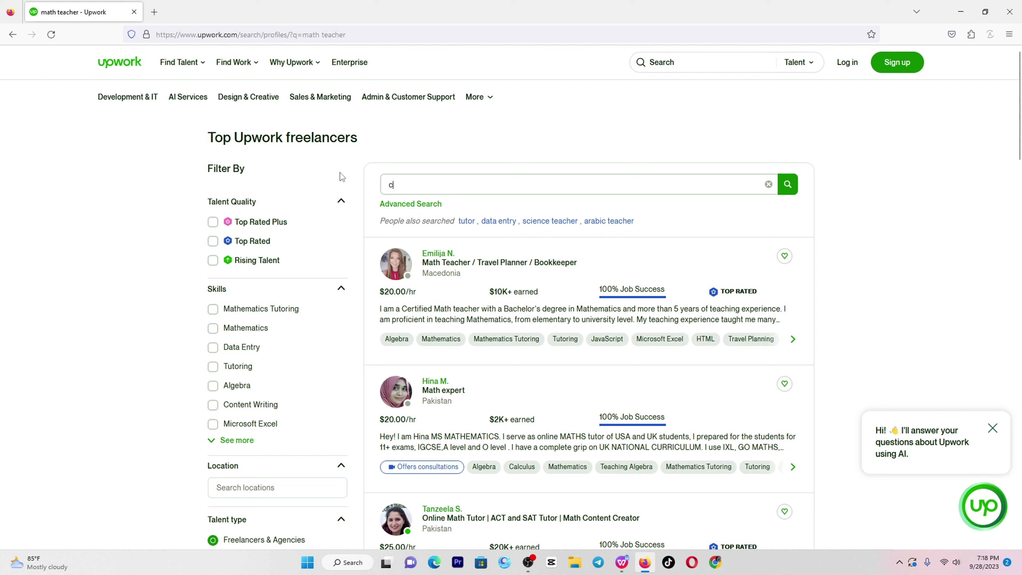
{"action": "type", "text": "ontent"}
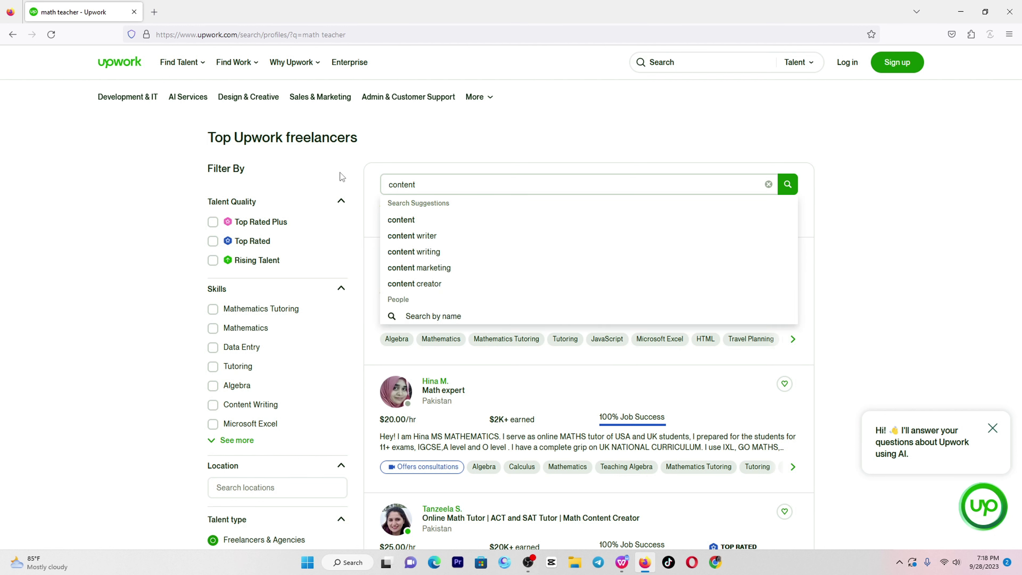
{"action": "left_click", "coordinate": [447, 236]}
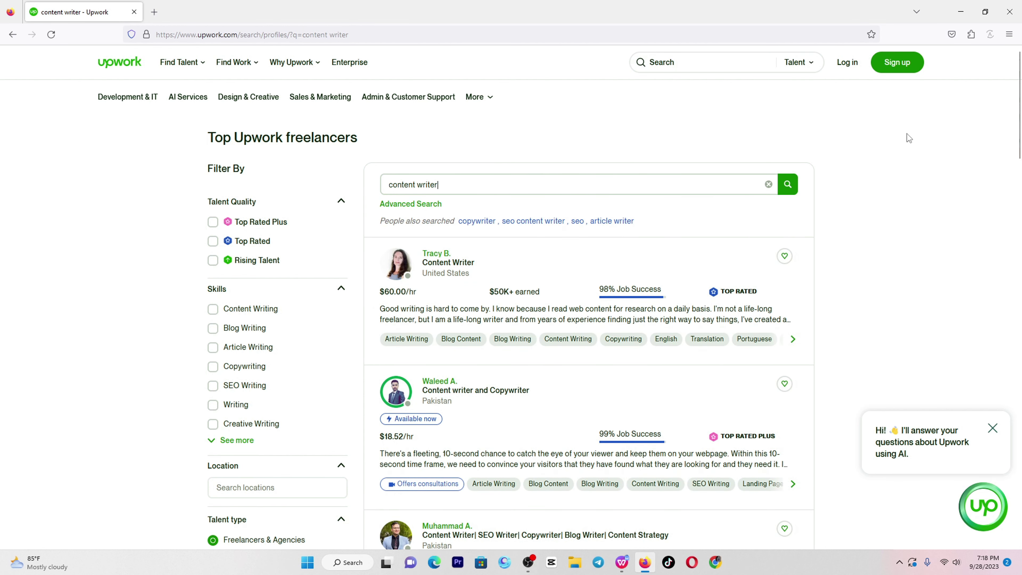
{"action": "scroll", "coordinate": [1020, 109], "scroll_direction": "down", "scroll_amount": 1}
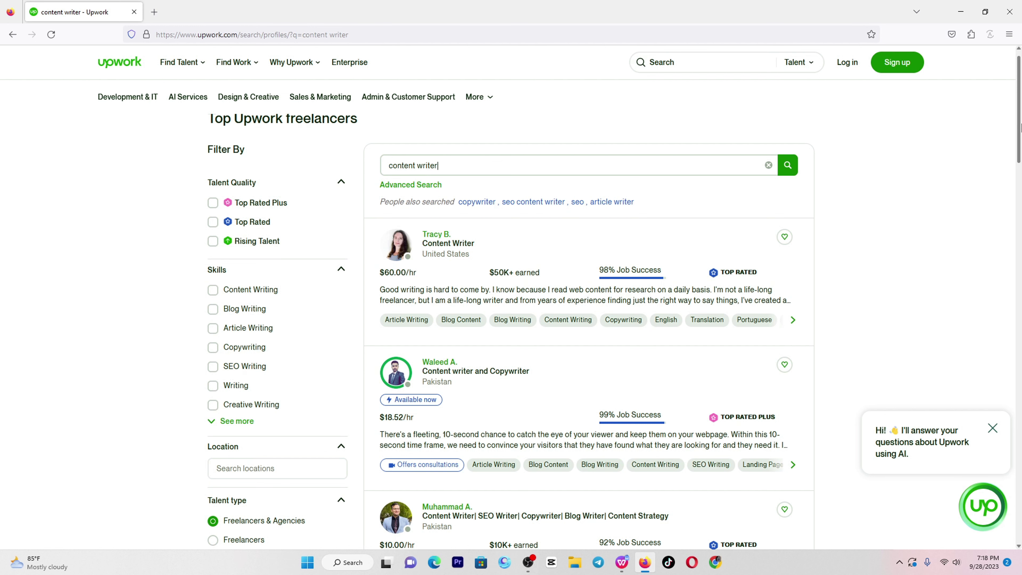
{"action": "left_click_drag", "start_coordinate": [1020, 127], "coordinate": [1020, 307]}
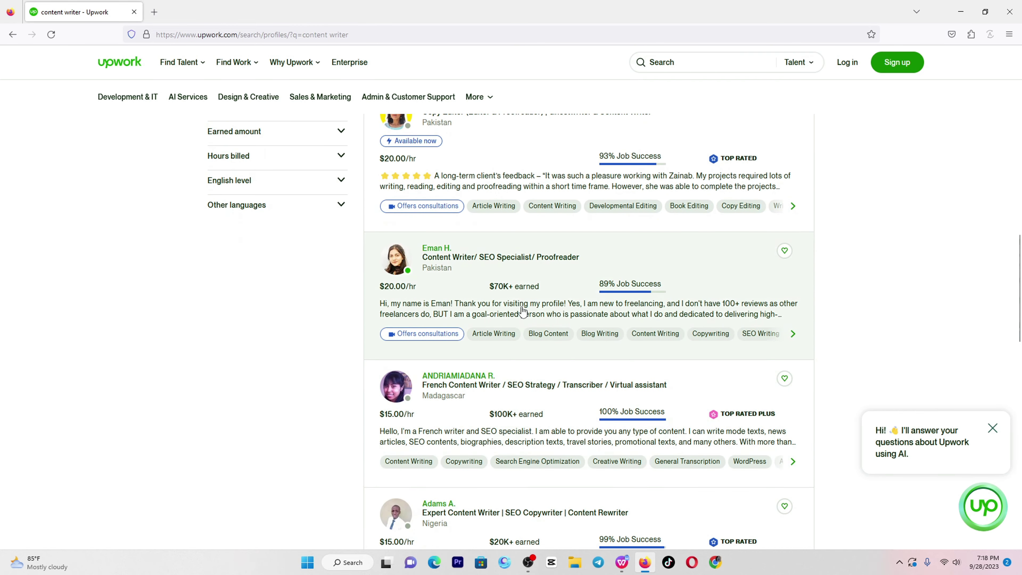
{"action": "left_click_drag", "start_coordinate": [1020, 281], "coordinate": [1020, 101]}
{"action": "mouse_move", "coordinate": [468, 134]}
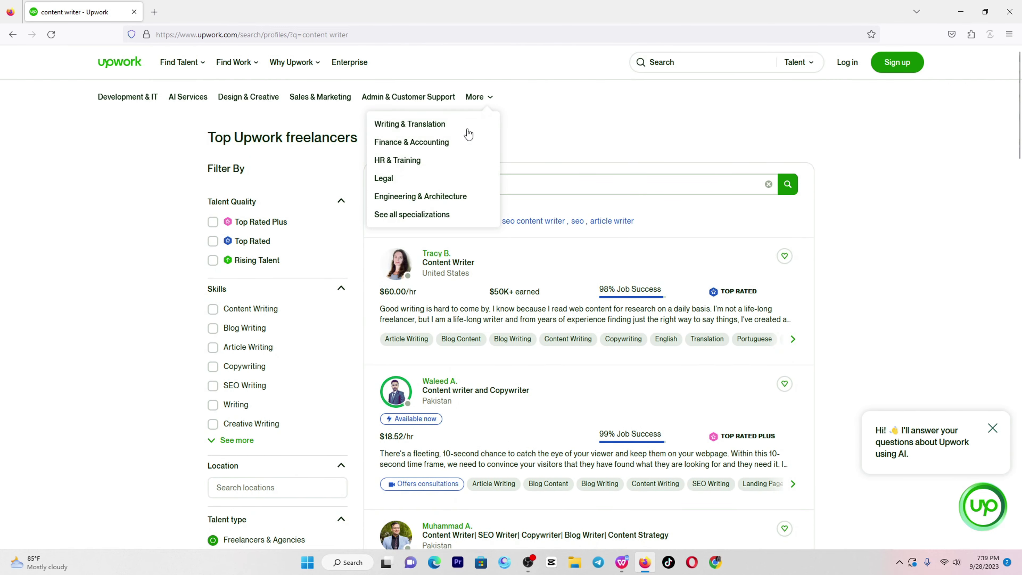
Step: Replace the freelancer search query with "tech articles", run the search and look through the first profiles
{"action": "triple_click", "coordinate": [523, 180]}
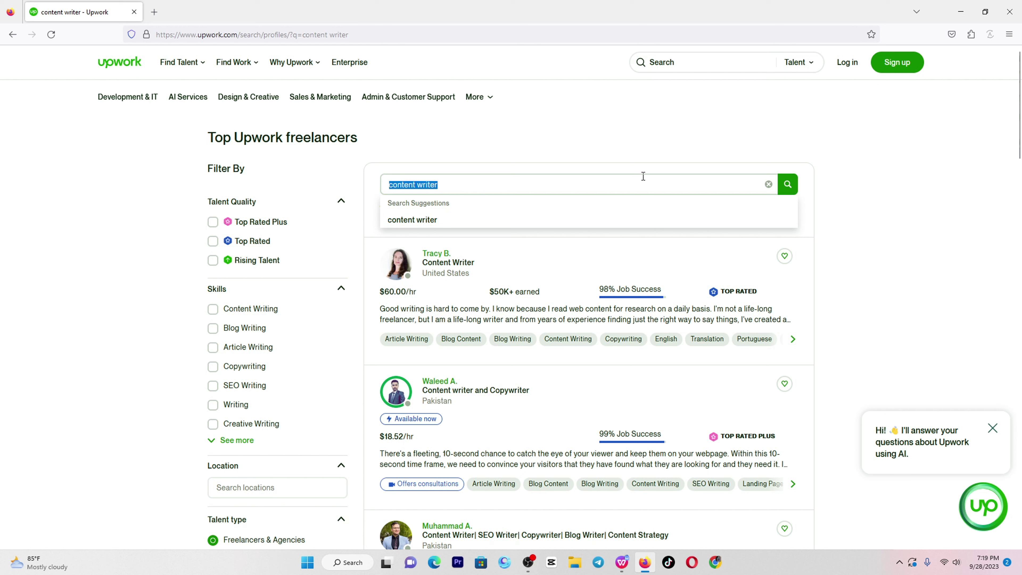
{"action": "left_click", "coordinate": [486, 186]}
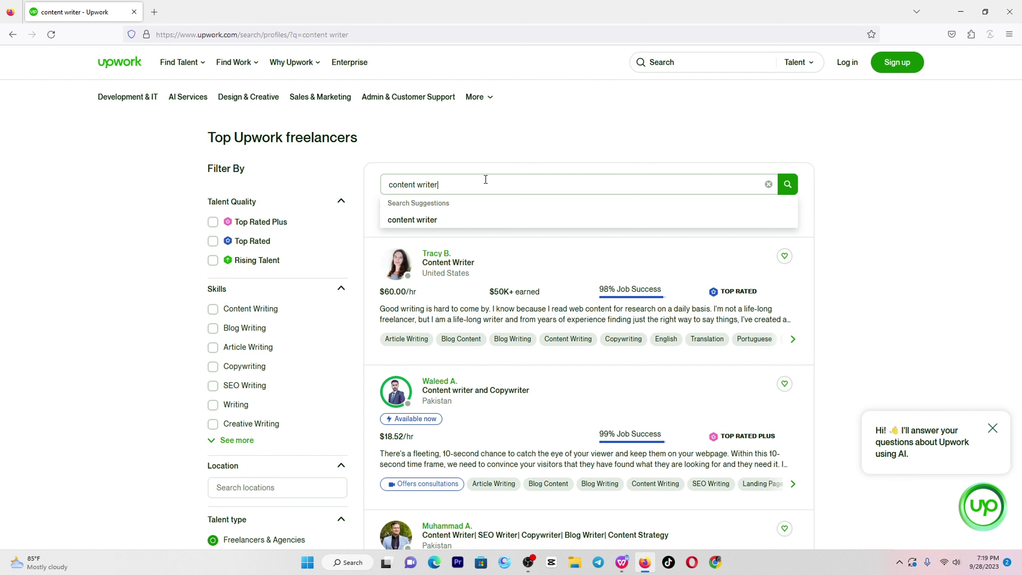
{"action": "key", "text": "BackSpace"}
{"action": "key", "text": "BackSpace"}
{"action": "key", "text": "BackSpace"}
{"action": "key", "text": "BackSpace"}
{"action": "key", "text": "BackSpace"}
{"action": "key", "text": "BackSpace"}
{"action": "key", "text": "BackSpace"}
{"action": "key", "text": "BackSpace"}
{"action": "key", "text": "BackSpace"}
{"action": "key", "text": "BackSpace"}
{"action": "key", "text": "BackSpace"}
{"action": "key", "text": "BackSpace"}
{"action": "key", "text": "BackSpace"}
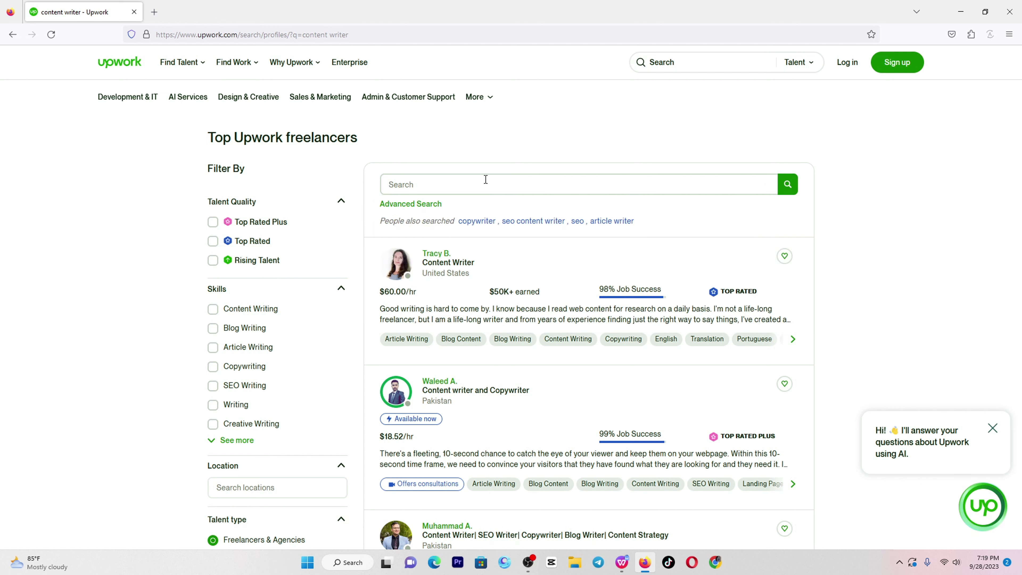
{"action": "type", "text": "tech"}
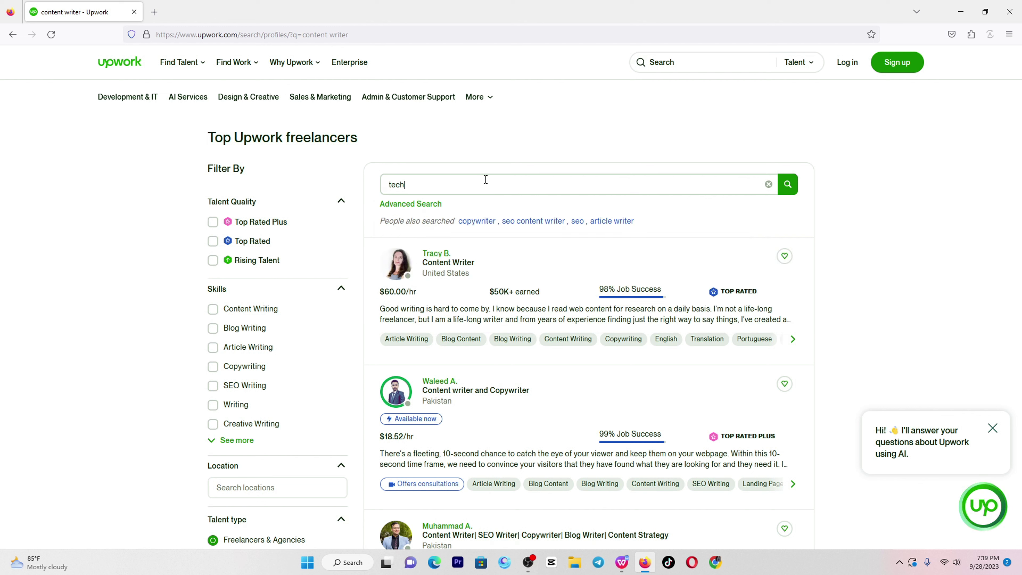
{"action": "type", "text": " artic"}
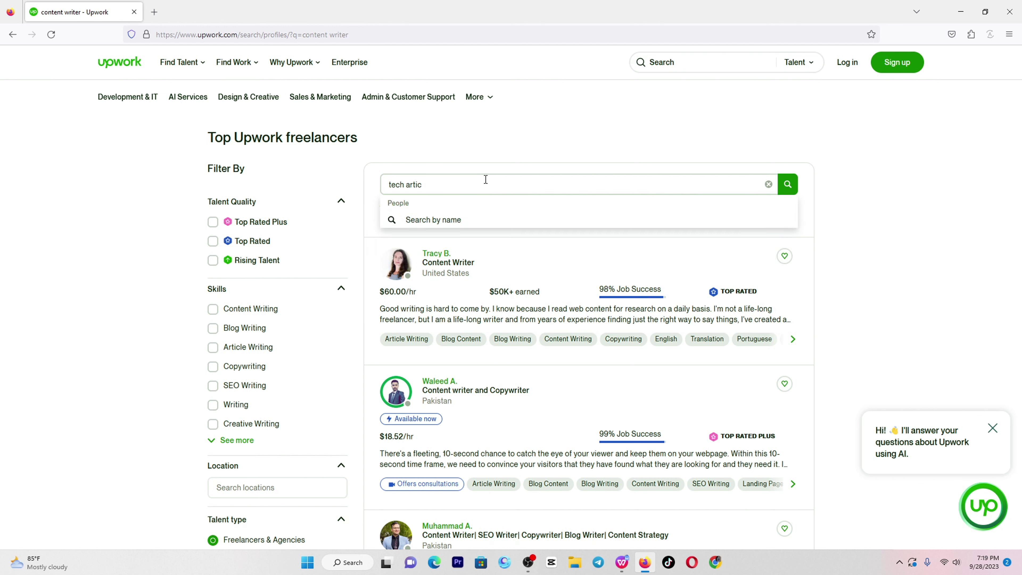
{"action": "type", "text": "l"}
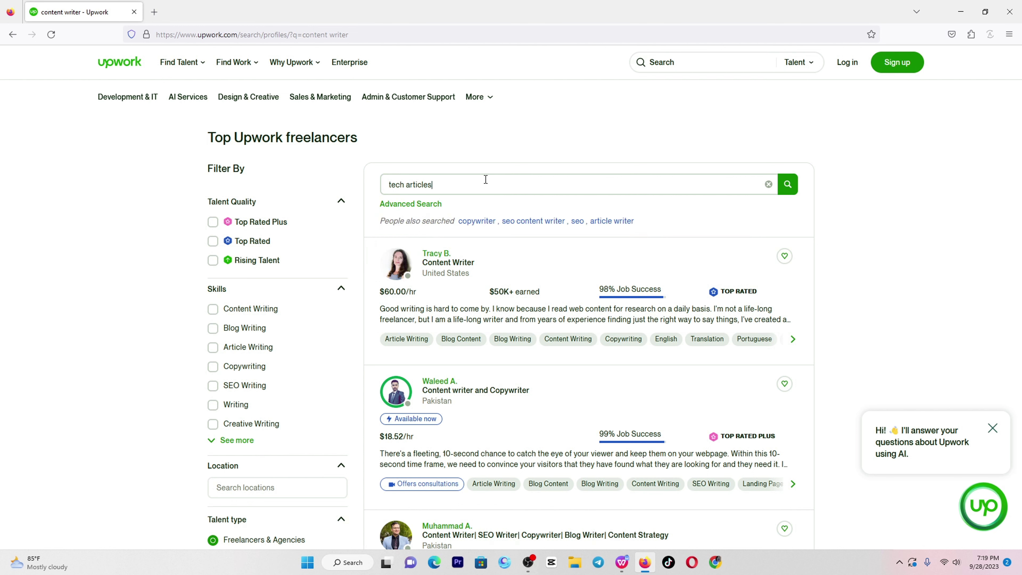
{"action": "type", "text": "es"}
{"action": "key", "text": "Return"}
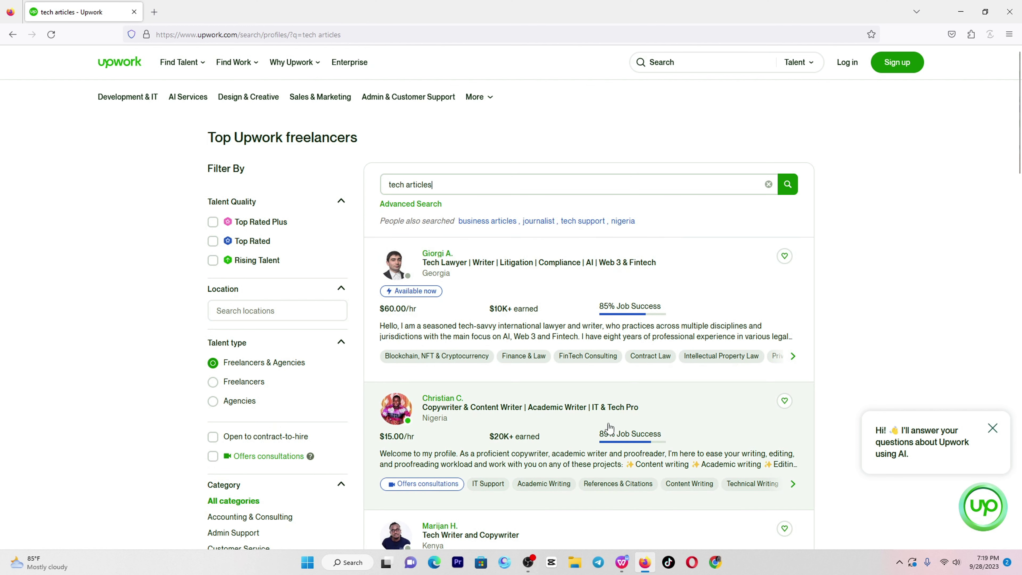
{"action": "scroll", "coordinate": [1020, 143], "scroll_direction": "down", "scroll_amount": 2}
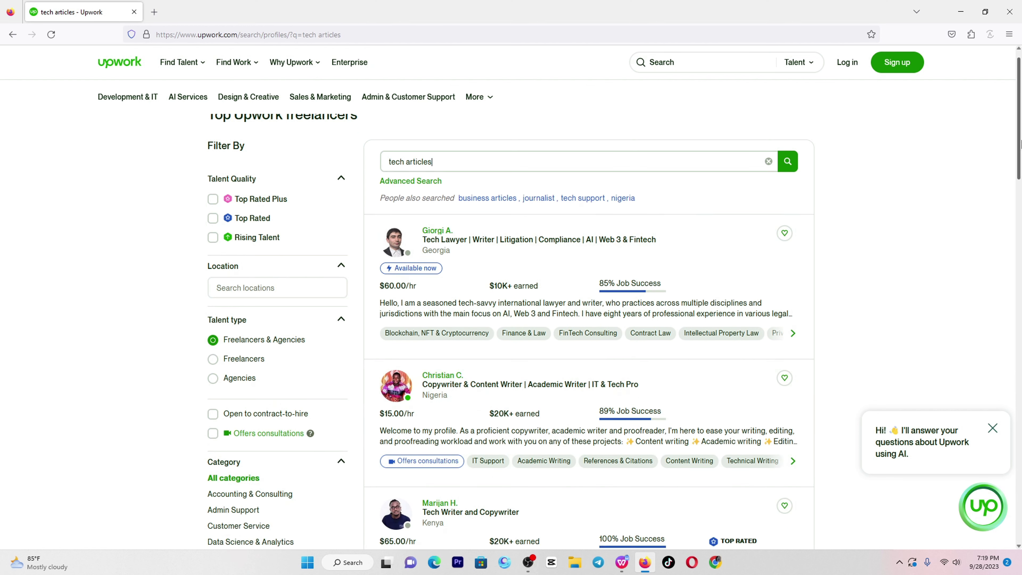
{"action": "scroll", "coordinate": [1019, 143], "scroll_direction": "down", "scroll_amount": 5}
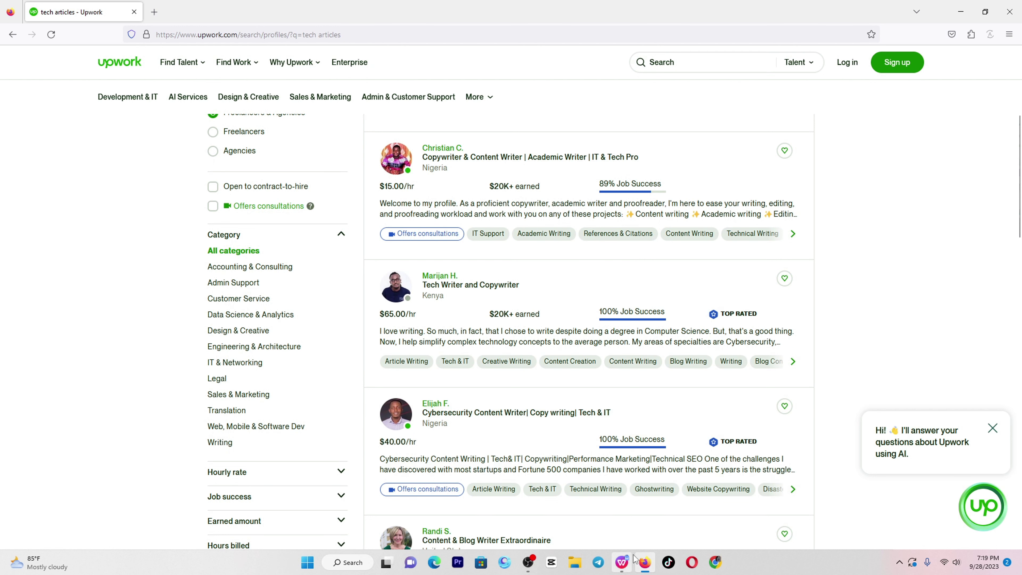
Step: Switch to the WPS Writer document and review the Profile Title and Profile Description lines
{"action": "left_click", "coordinate": [622, 562]}
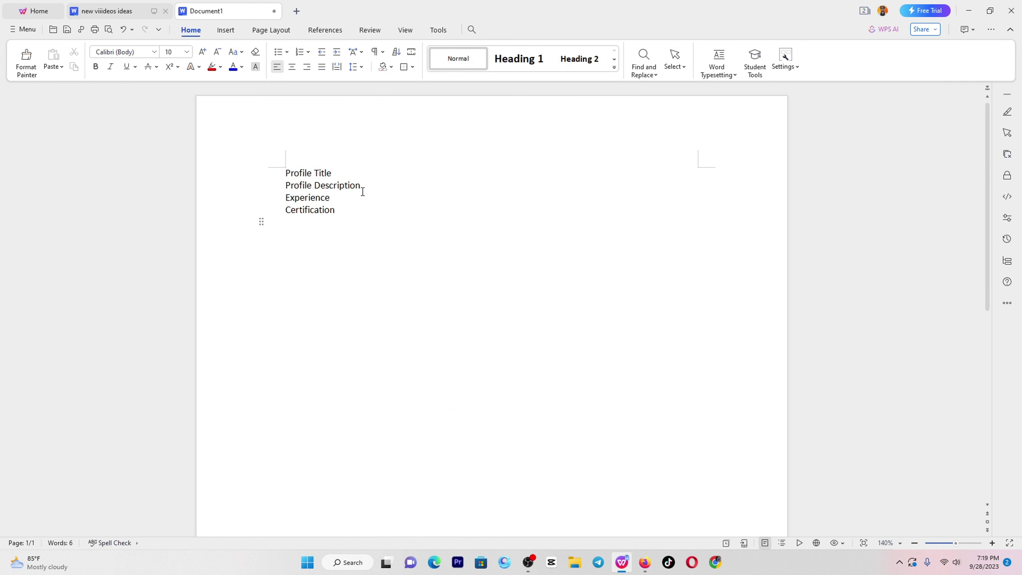
{"action": "left_click_drag", "start_coordinate": [370, 185], "coordinate": [281, 171]}
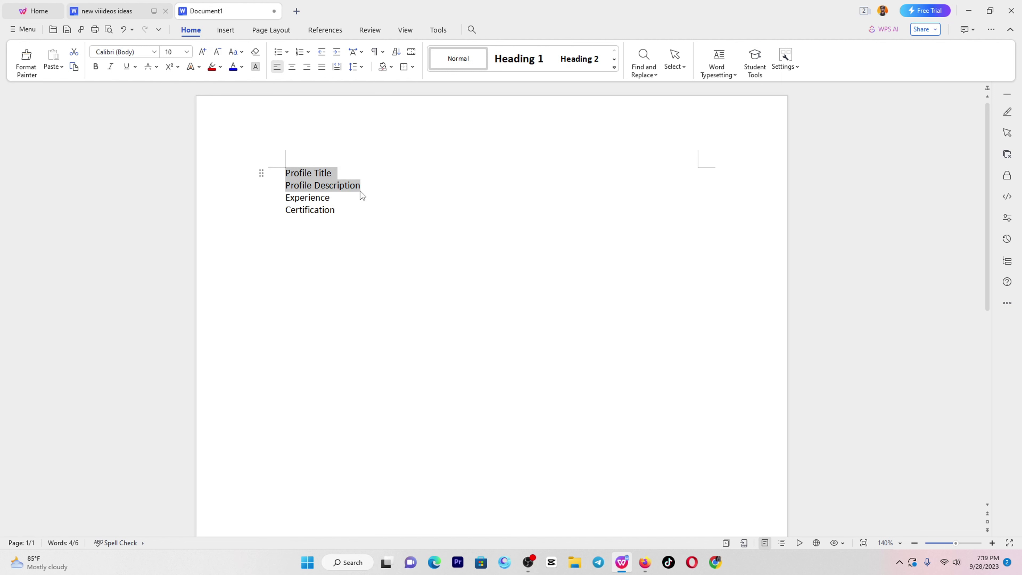
{"action": "left_click", "coordinate": [334, 173]}
{"action": "left_click_drag", "start_coordinate": [337, 175], "coordinate": [284, 174]}
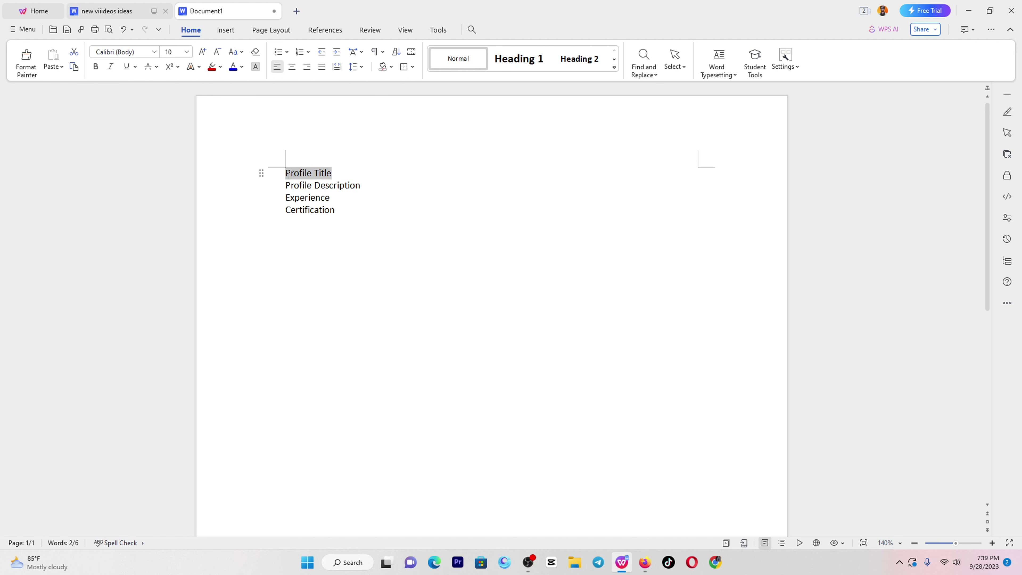
{"action": "left_click", "coordinate": [364, 189]}
{"action": "left_click_drag", "start_coordinate": [364, 189], "coordinate": [280, 168]}
{"action": "left_click", "coordinate": [397, 210]}
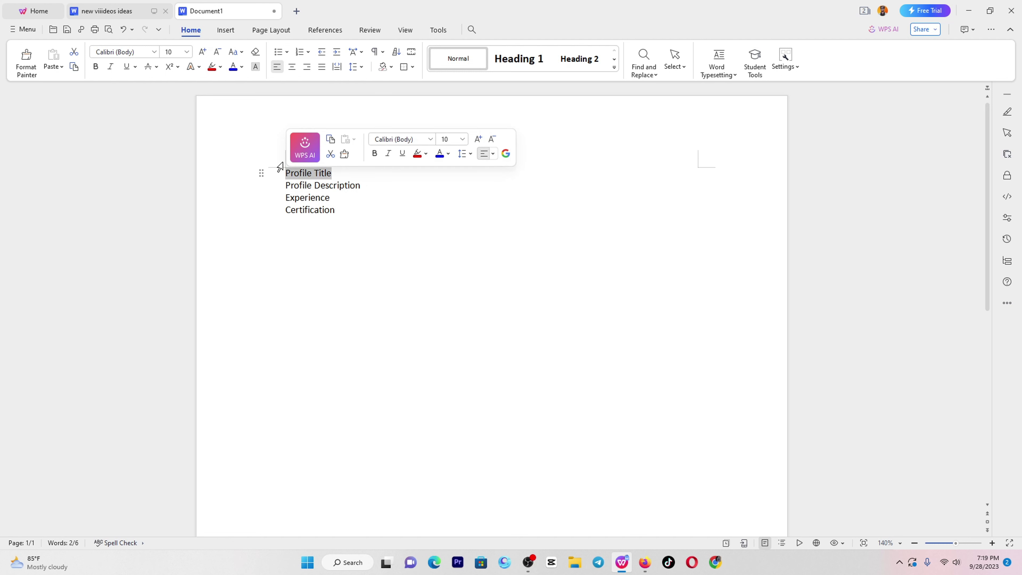
{"action": "left_click", "coordinate": [439, 186]}
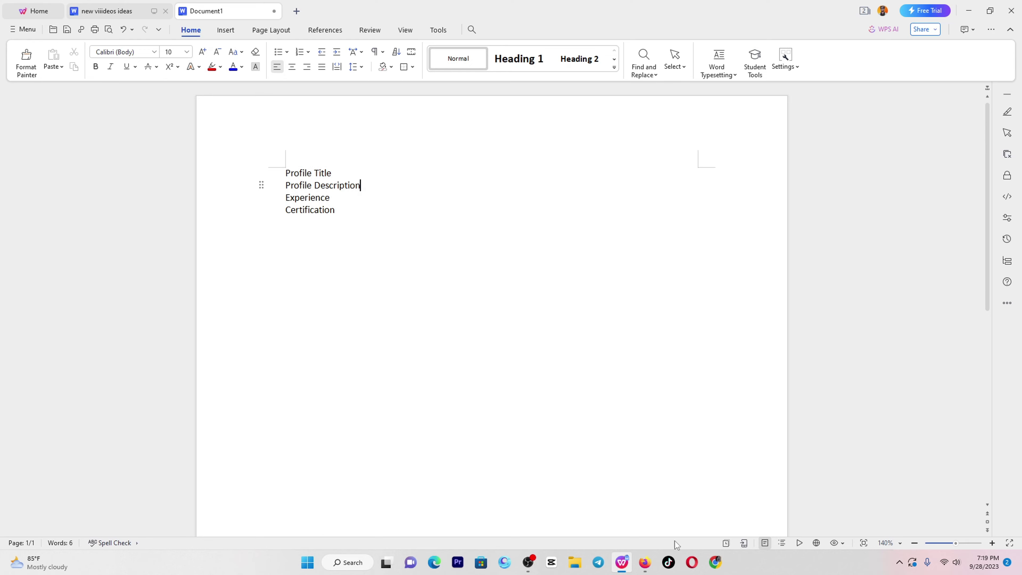
Step: Return to Upwork in Firefox and examine the titles and descriptions of the freelancers listed for "tech articles"
{"action": "left_click", "coordinate": [645, 562]}
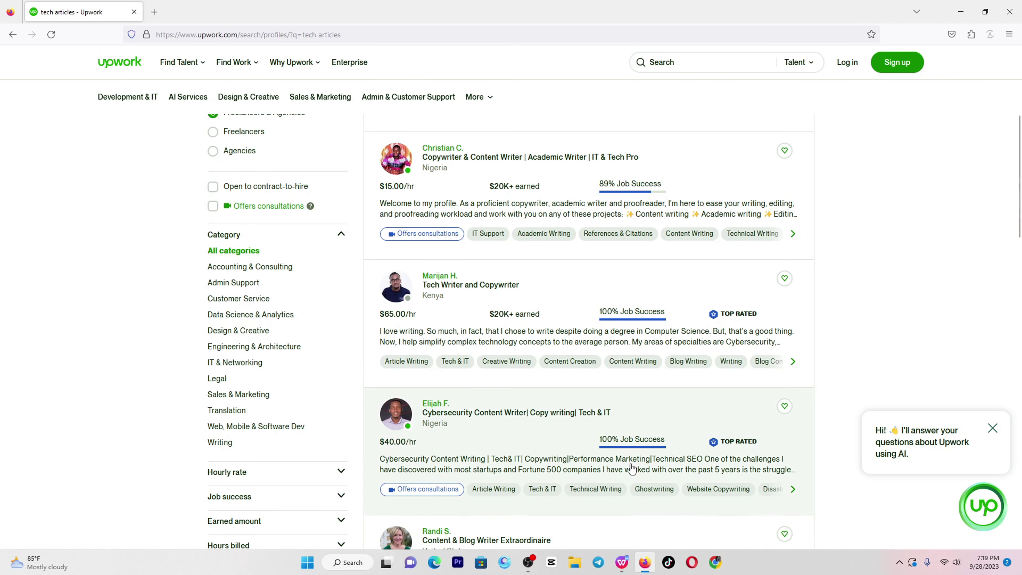
{"action": "scroll", "coordinate": [1019, 169], "scroll_direction": "down", "scroll_amount": 1}
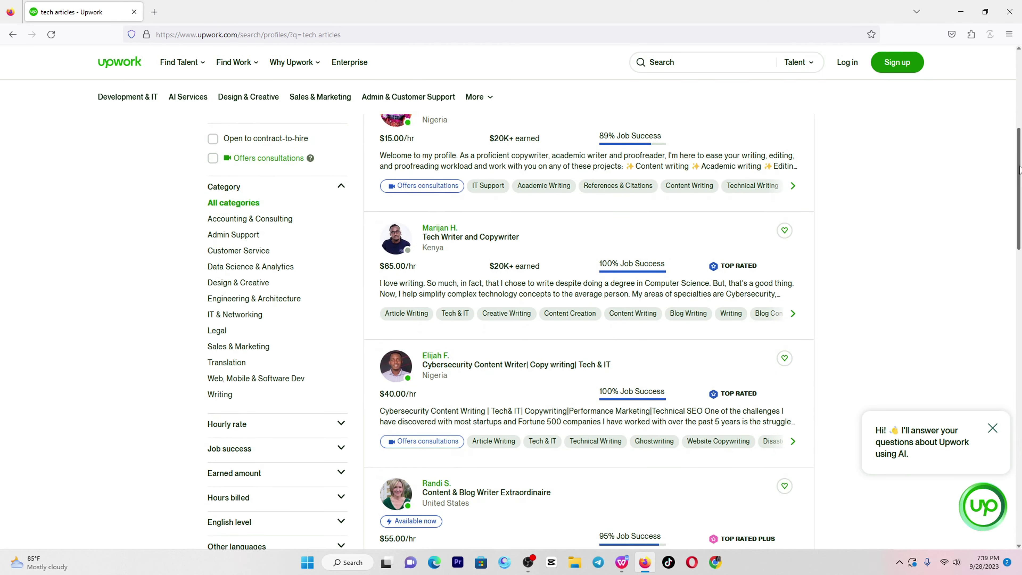
{"action": "scroll", "coordinate": [1019, 169], "scroll_direction": "down", "scroll_amount": 5}
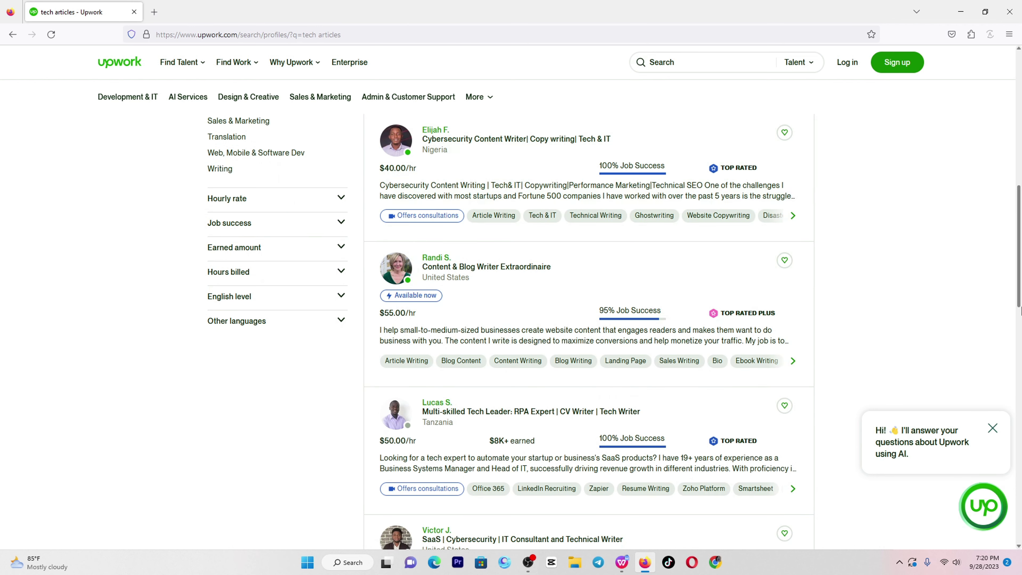
{"action": "left_click_drag", "start_coordinate": [1020, 310], "coordinate": [956, 233]}
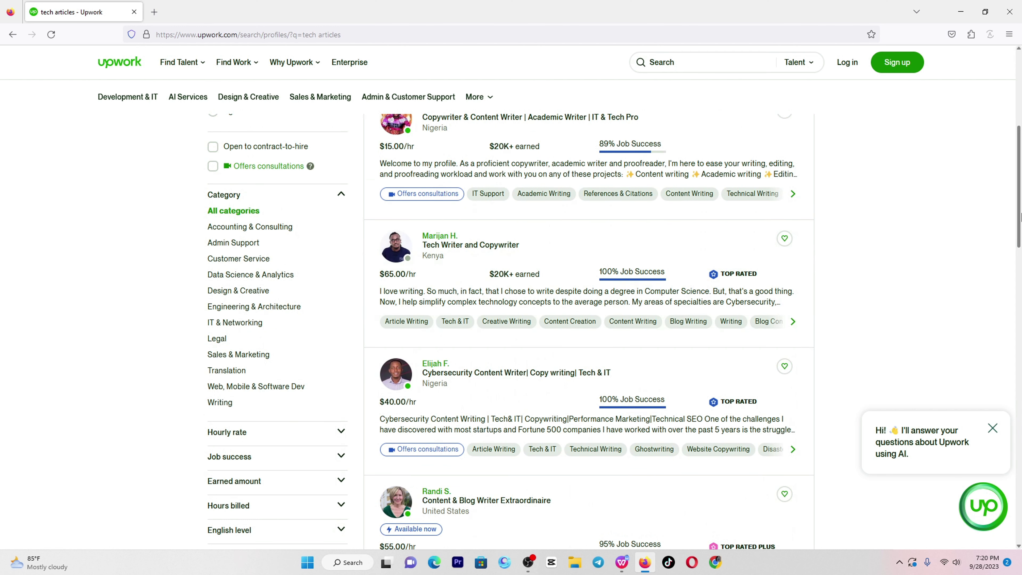
{"action": "scroll", "coordinate": [1019, 217], "scroll_direction": "down", "scroll_amount": 1}
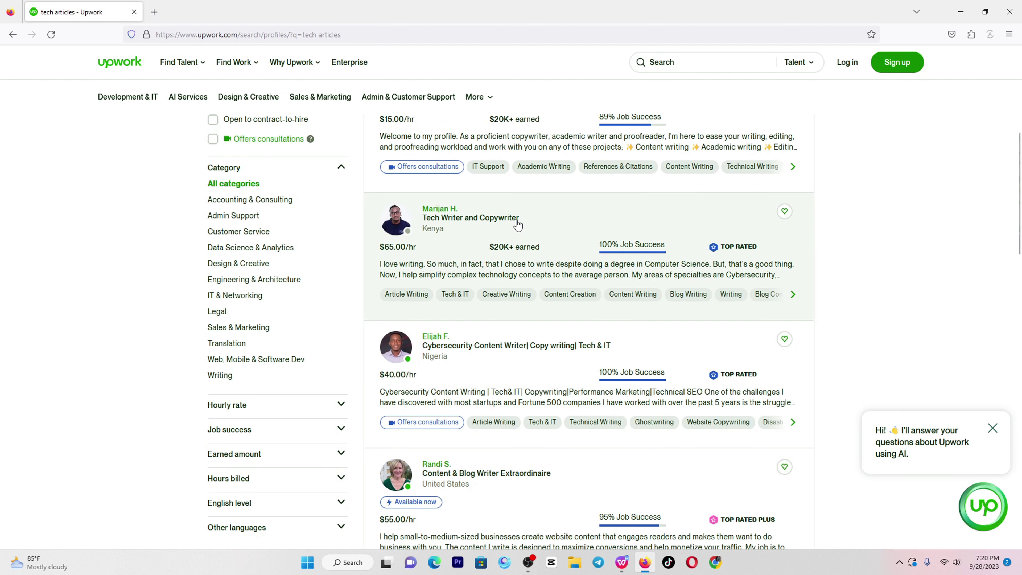
{"action": "scroll", "coordinate": [1019, 223], "scroll_direction": "down", "scroll_amount": 5}
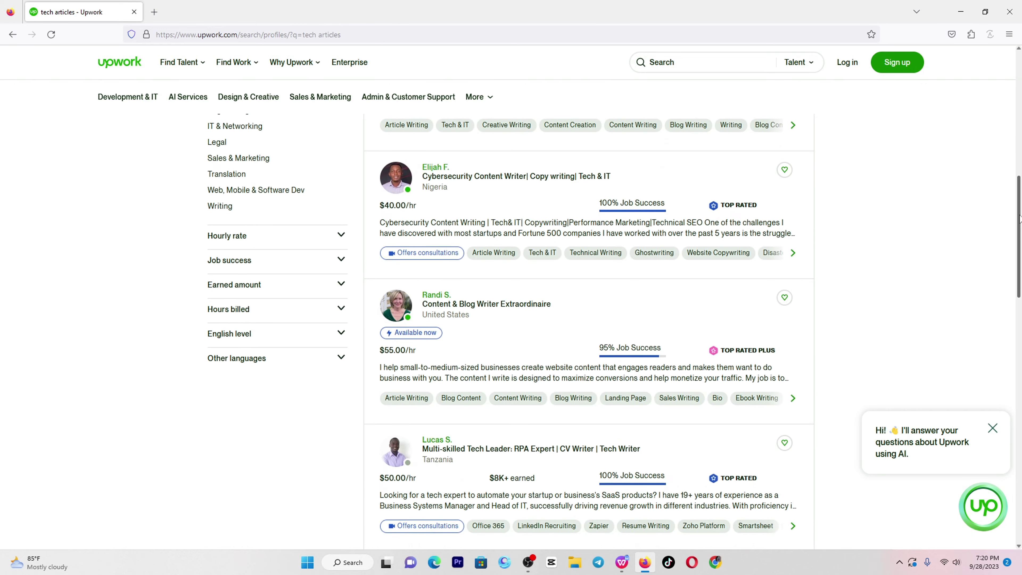
{"action": "left_click_drag", "start_coordinate": [1019, 224], "coordinate": [1007, 274]}
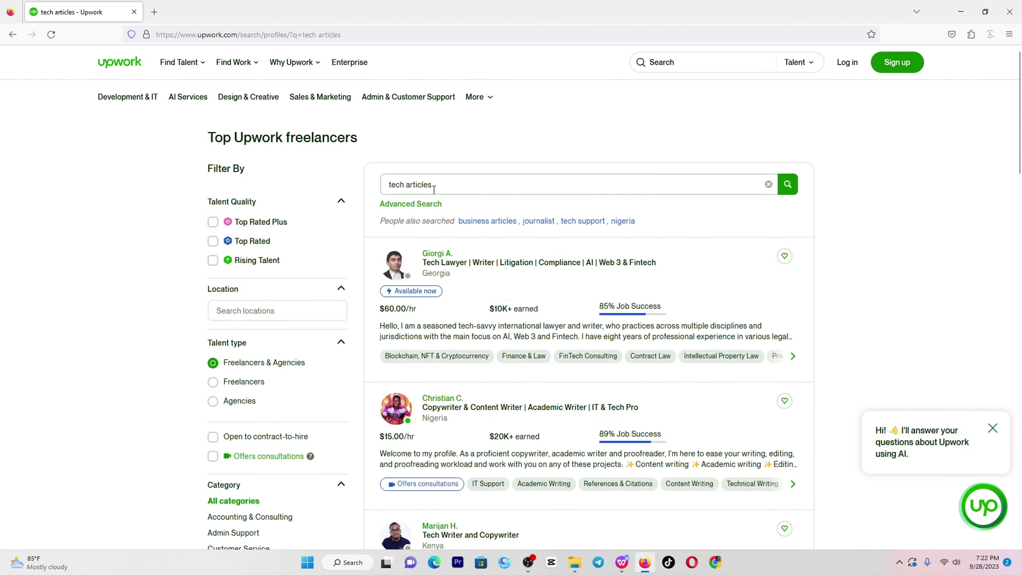
Step: Clear the freelancer search query, enter "tech articles" again and rerun the search
{"action": "left_click", "coordinate": [459, 186]}
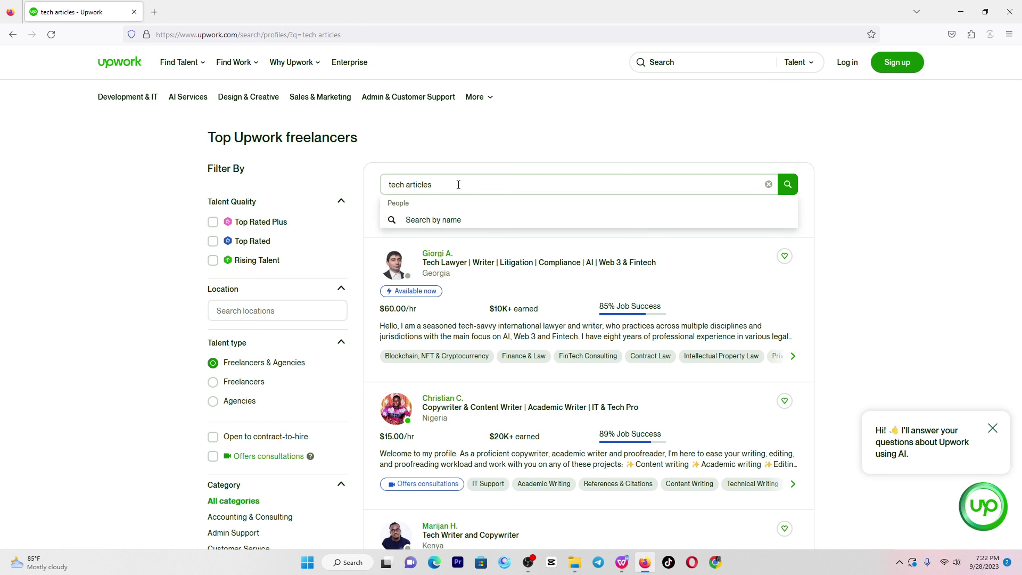
{"action": "key", "text": "BackSpace"}
{"action": "key", "text": "BackSpace"}
{"action": "key", "text": "BackSpace"}
{"action": "key", "text": "BackSpace"}
{"action": "key", "text": "BackSpace"}
{"action": "key", "text": "BackSpace"}
{"action": "key", "text": "BackSpace"}
{"action": "key", "text": "BackSpace"}
{"action": "key", "text": "BackSpace"}
{"action": "key", "text": "BackSpace"}
{"action": "key", "text": "BackSpace"}
{"action": "key", "text": "BackSpace"}
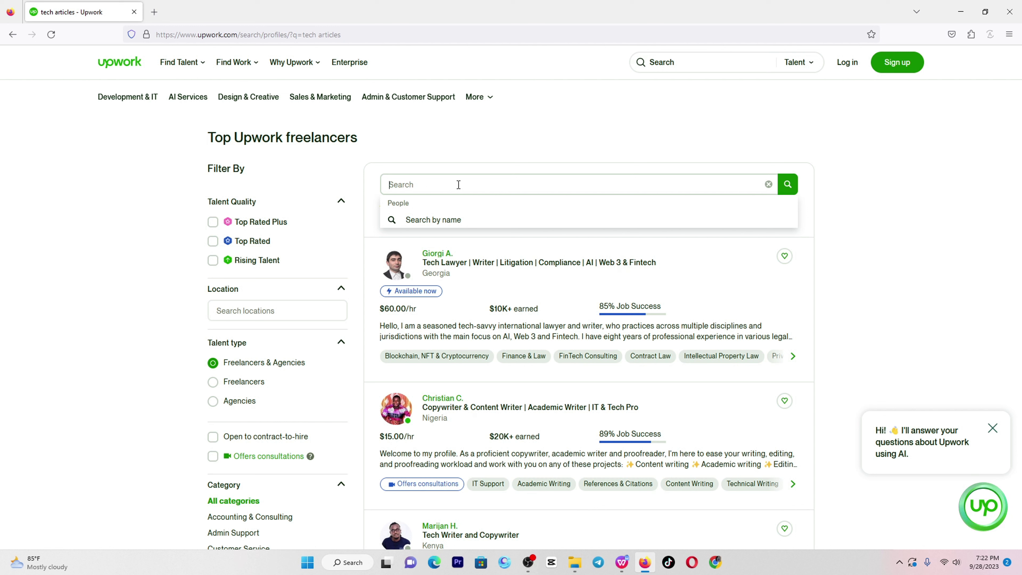
{"action": "type", "text": "tech a"}
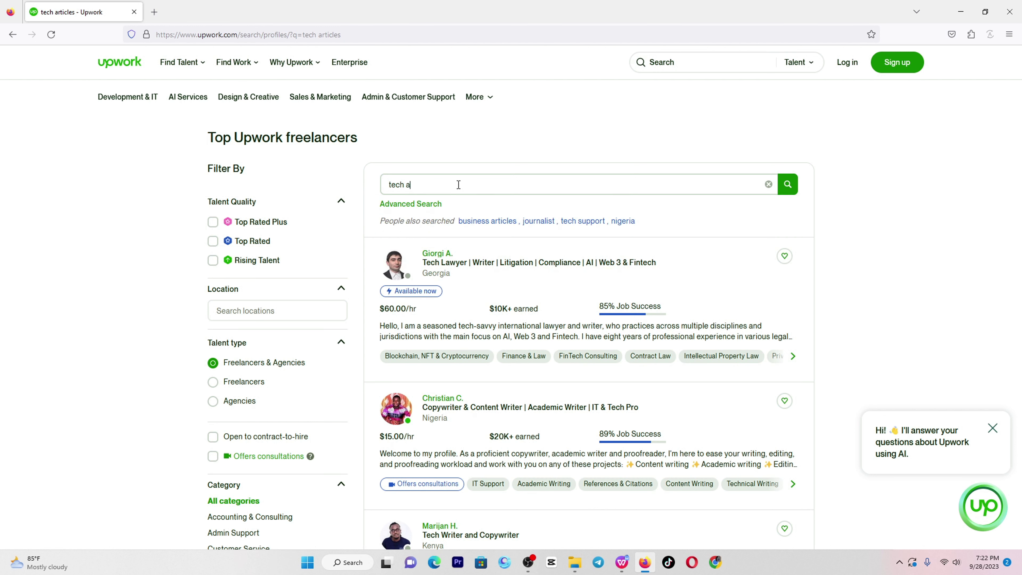
{"action": "type", "text": "rticles"}
{"action": "key", "text": "Return"}
Step: Open the full profiles of the first two freelancers listed for "tech articles" in separate browser tabs
{"action": "right_click", "coordinate": [750, 342]}
{"action": "type", "text": "rticl"}
{"action": "right_click", "coordinate": [620, 266]}
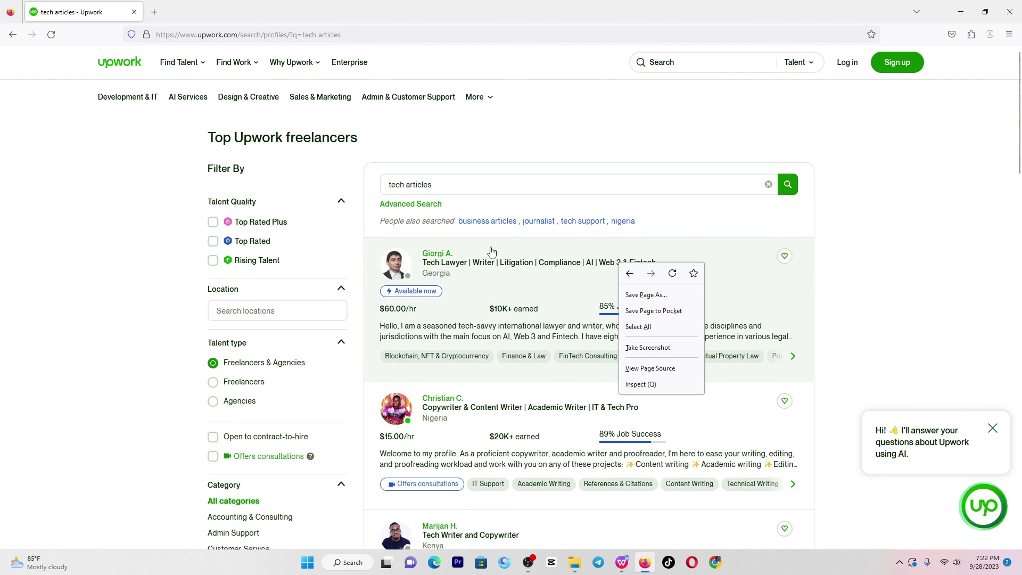
{"action": "left_click", "coordinate": [474, 270]}
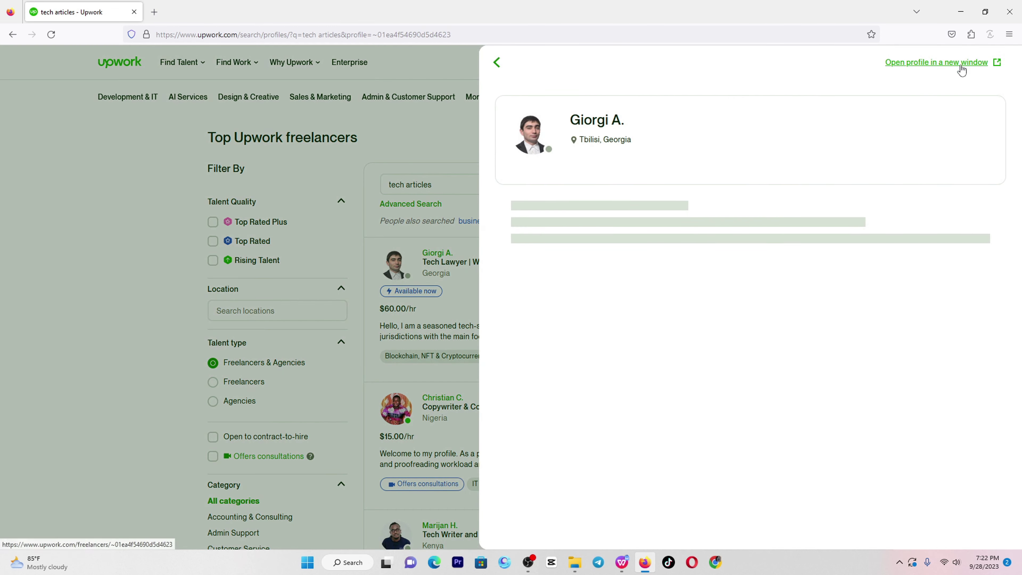
{"action": "left_click", "coordinate": [962, 65]}
{"action": "left_click", "coordinate": [109, 7]}
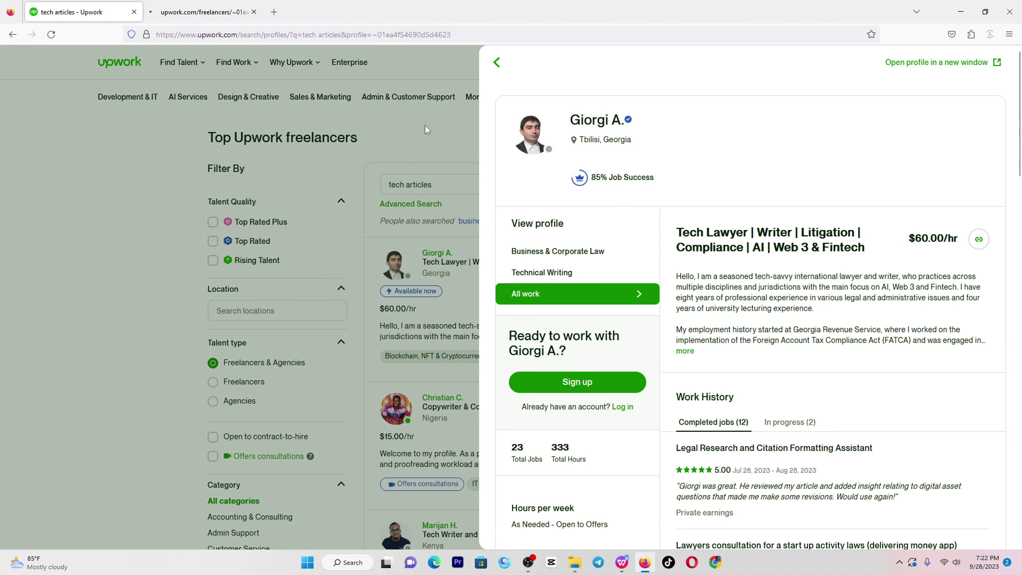
{"action": "left_click", "coordinate": [438, 441]}
{"action": "left_click", "coordinate": [439, 442]}
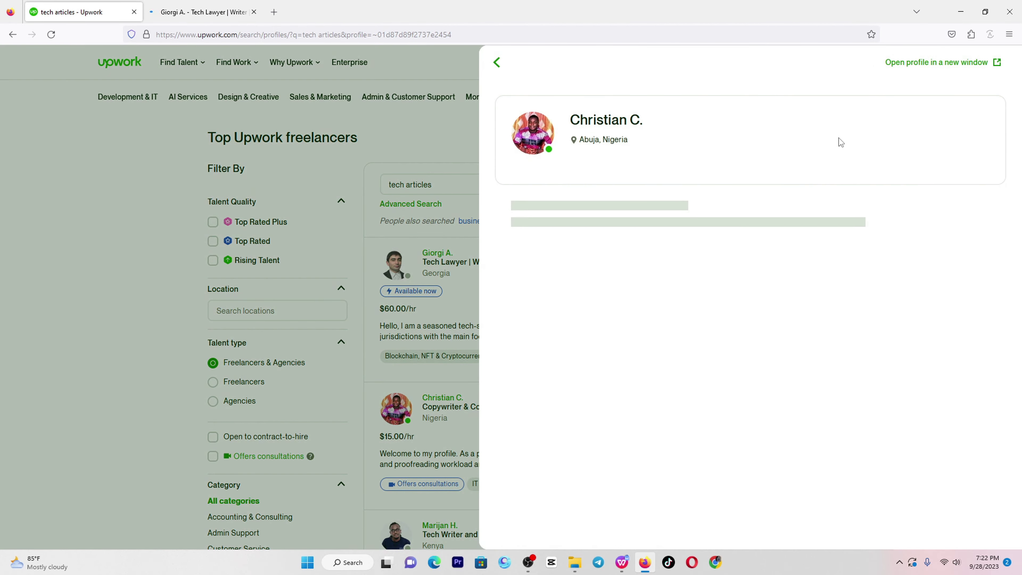
{"action": "left_click", "coordinate": [908, 63]}
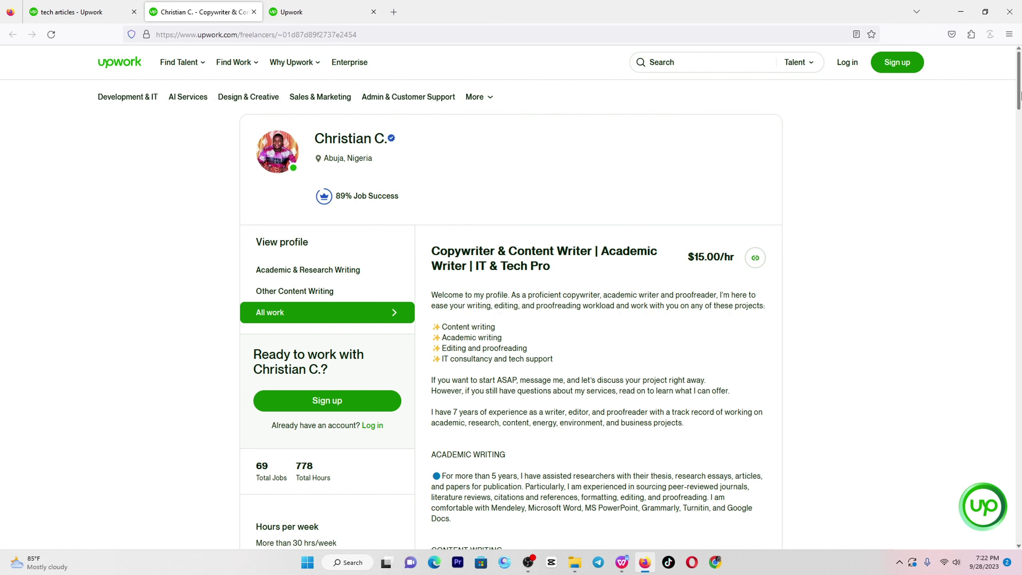
Step: Read the title and description of the "Copywriter & Content Writer | Academic Writer | IT & Tech Pro" profile
{"action": "mouse_move", "coordinate": [1020, 93]}
{"action": "left_mouse_down"}
{"action": "mouse_move", "coordinate": [1020, 176]}
{"action": "mouse_move", "coordinate": [1018, 101]}
{"action": "left_mouse_up"}
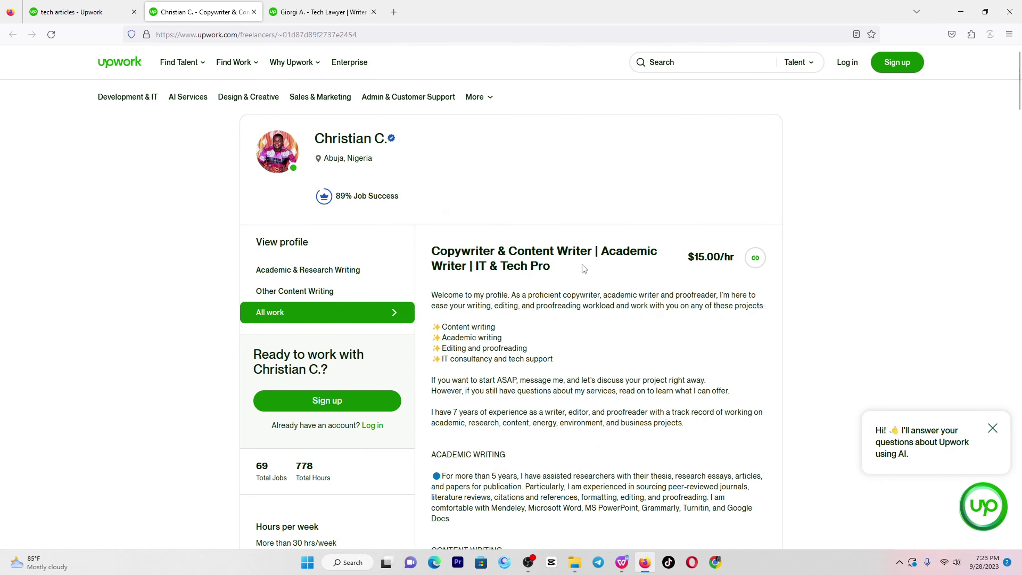
{"action": "left_click_drag", "start_coordinate": [584, 269], "coordinate": [447, 251]}
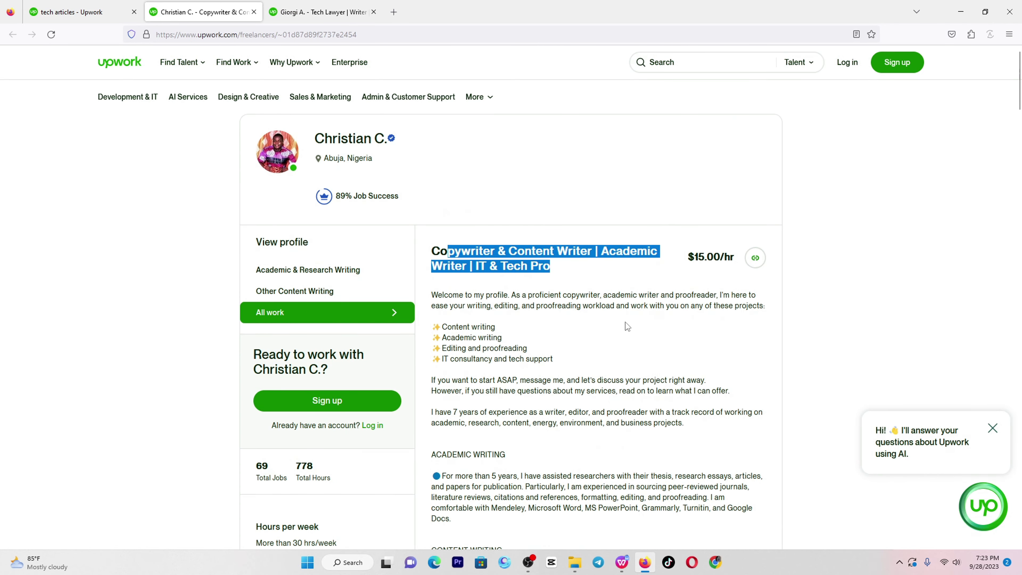
{"action": "left_click_drag", "start_coordinate": [1020, 85], "coordinate": [1020, 122]}
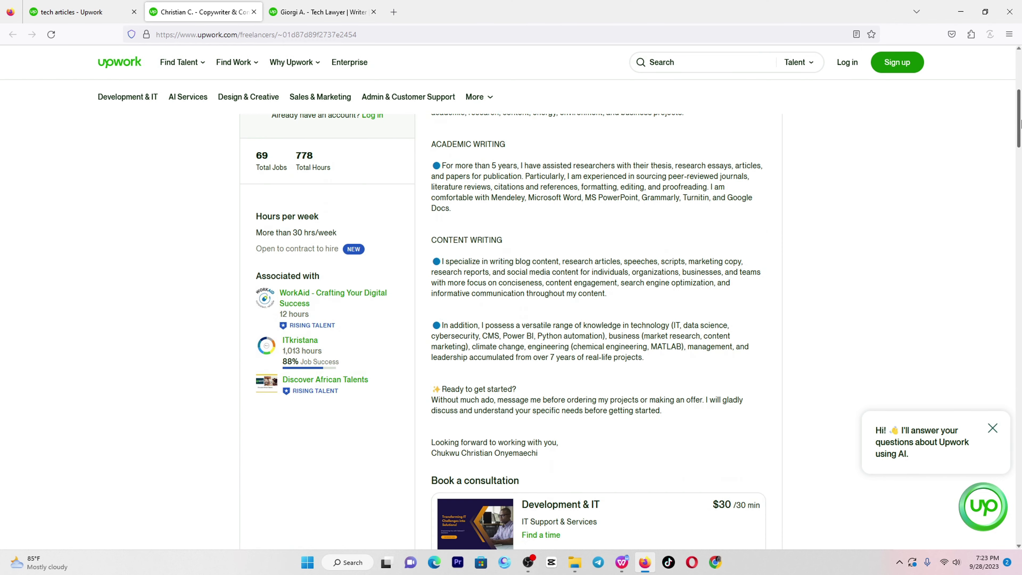
Step: Examine the tech lawyer profile's title, description, qualifications and fields of expertise, and return to the "tech articles" search results
{"action": "left_click", "coordinate": [290, 12]}
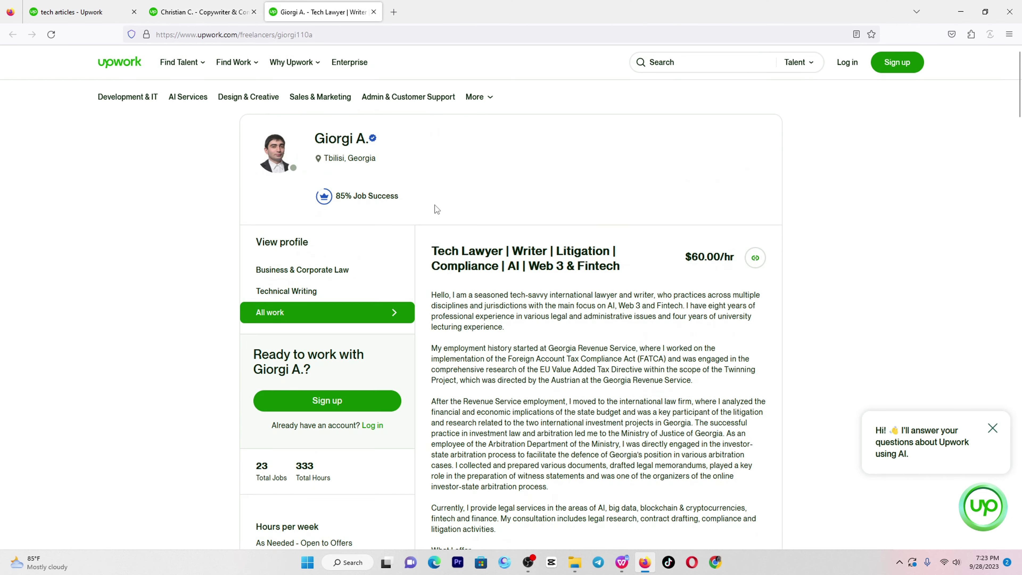
{"action": "left_click_drag", "start_coordinate": [435, 253], "coordinate": [527, 265]}
{"action": "left_click", "coordinate": [565, 269]}
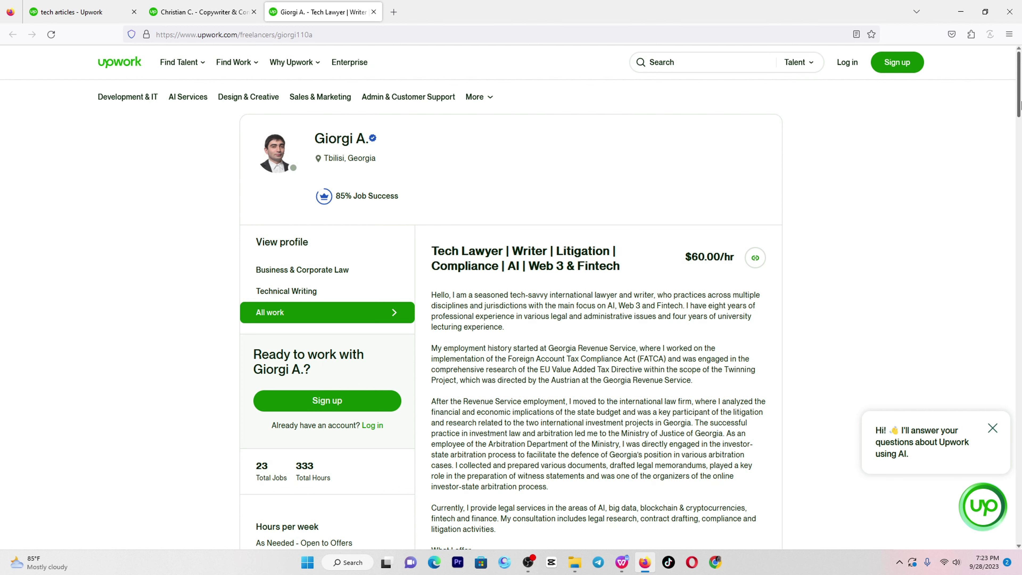
{"action": "scroll", "coordinate": [1020, 195], "scroll_direction": "down", "scroll_amount": 3}
{"action": "scroll", "coordinate": [1020, 124], "scroll_direction": "down", "scroll_amount": 4}
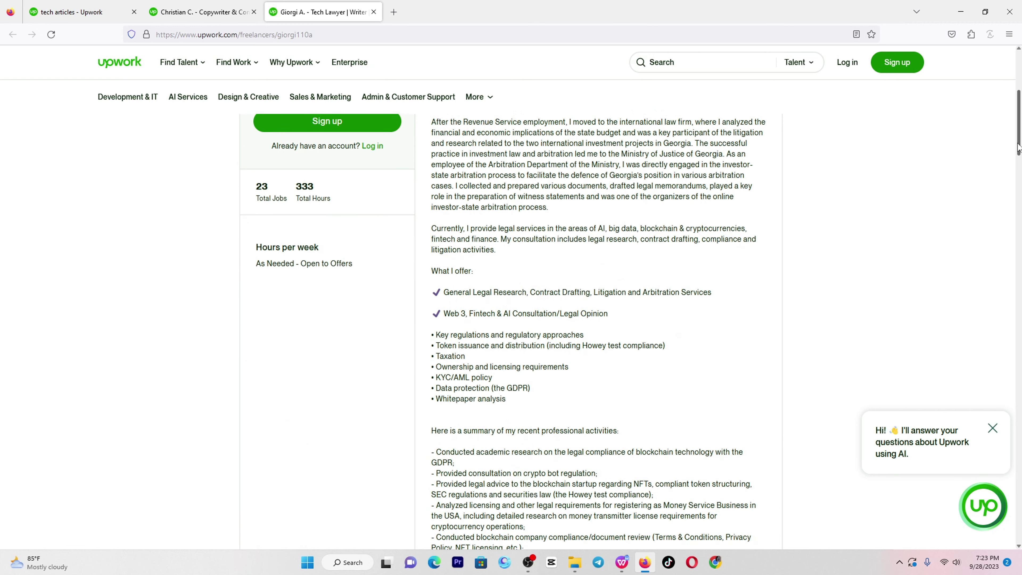
{"action": "scroll", "coordinate": [1020, 145], "scroll_direction": "down", "scroll_amount": 3}
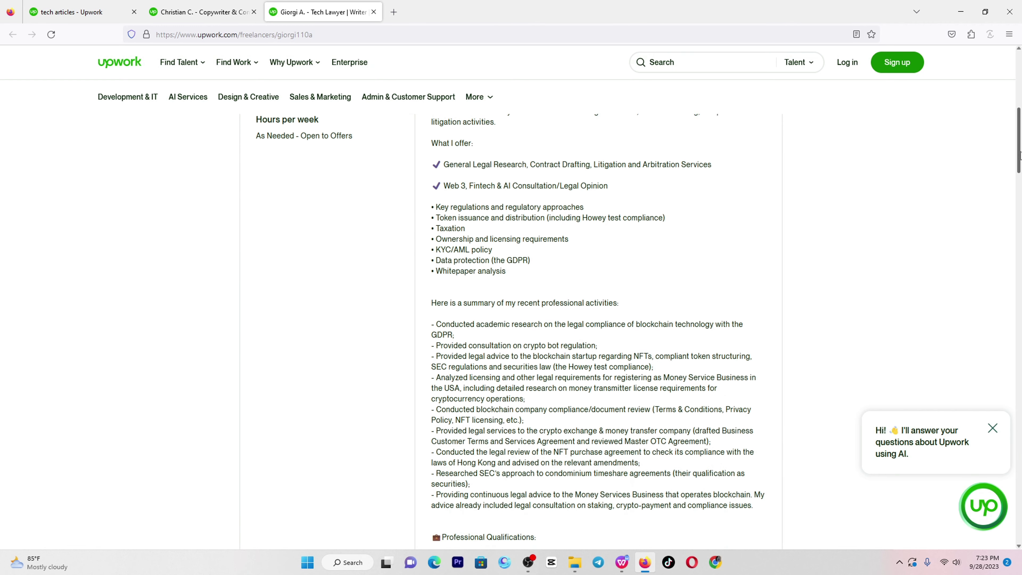
{"action": "left_click_drag", "start_coordinate": [1019, 157], "coordinate": [1013, 206]}
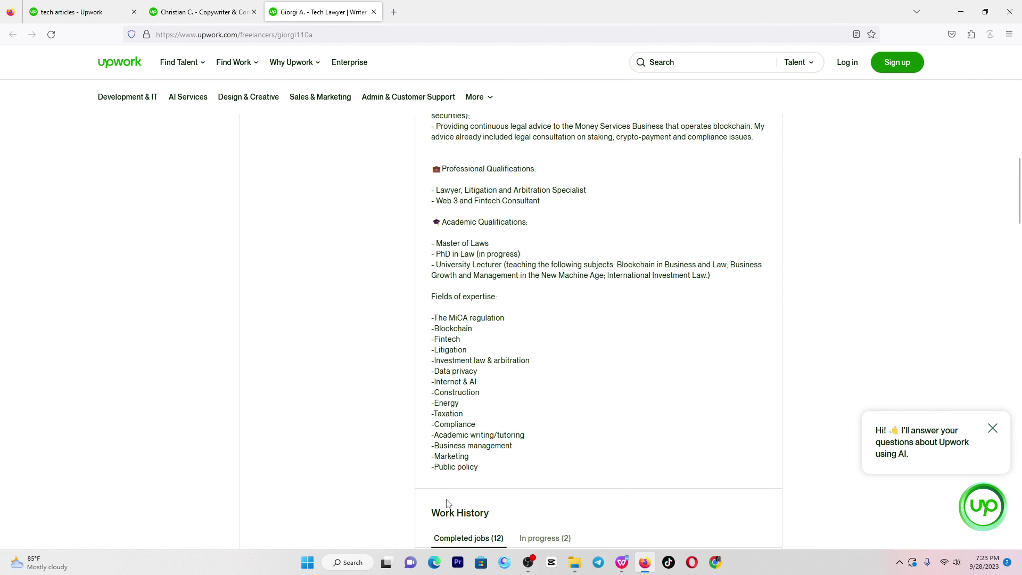
{"action": "left_click_drag", "start_coordinate": [465, 446], "coordinate": [524, 435]}
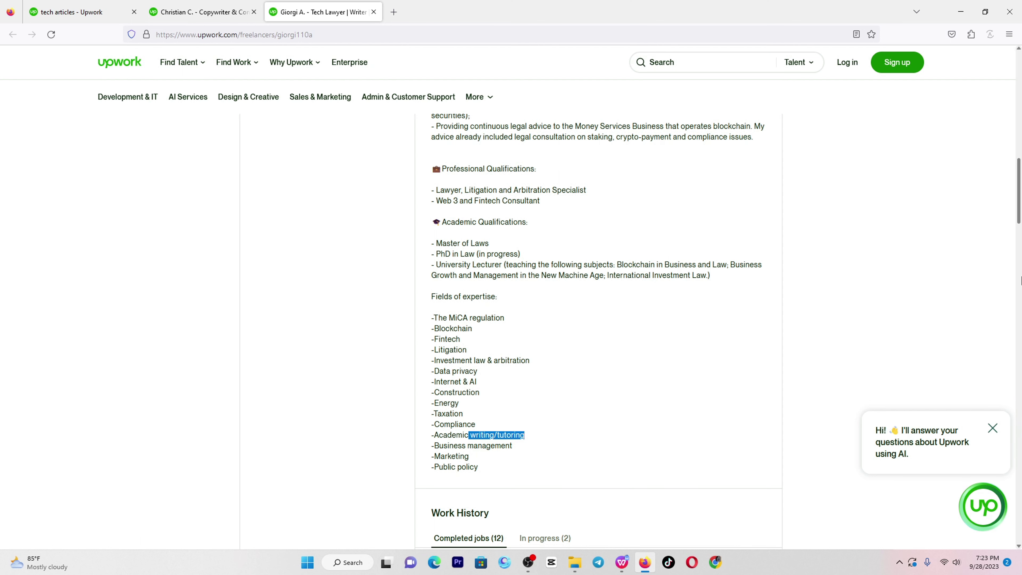
{"action": "left_click_drag", "start_coordinate": [1020, 214], "coordinate": [1020, 207]}
{"action": "left_click_drag", "start_coordinate": [1020, 200], "coordinate": [970, 119]}
{"action": "left_click", "coordinate": [209, 12]}
{"action": "left_click", "coordinate": [79, 12]}
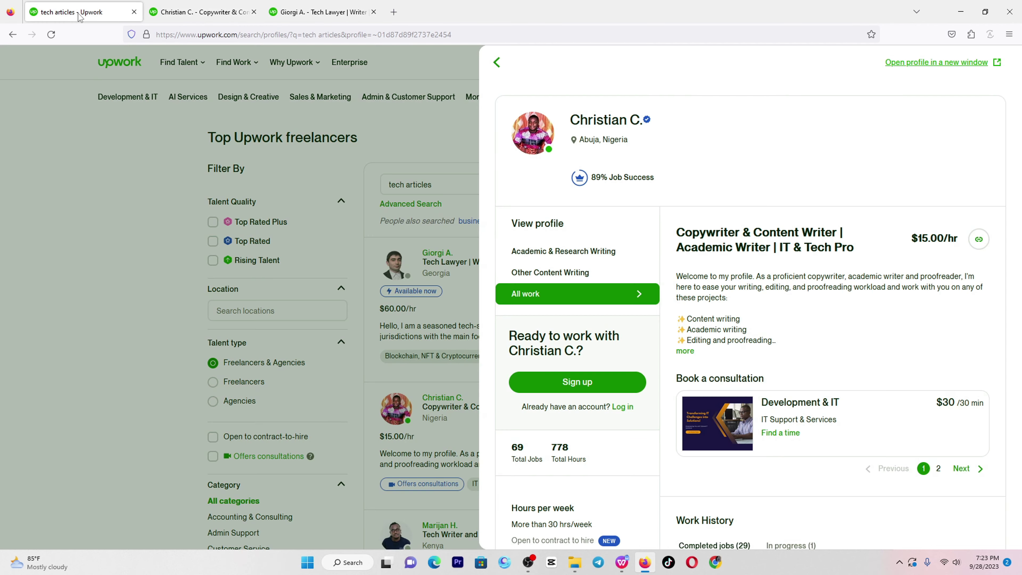
Step: Switch to the WPS Writer document and add the line "Tech Article" below the Certification line, leaving blank space between them
{"action": "left_click", "coordinate": [622, 562]}
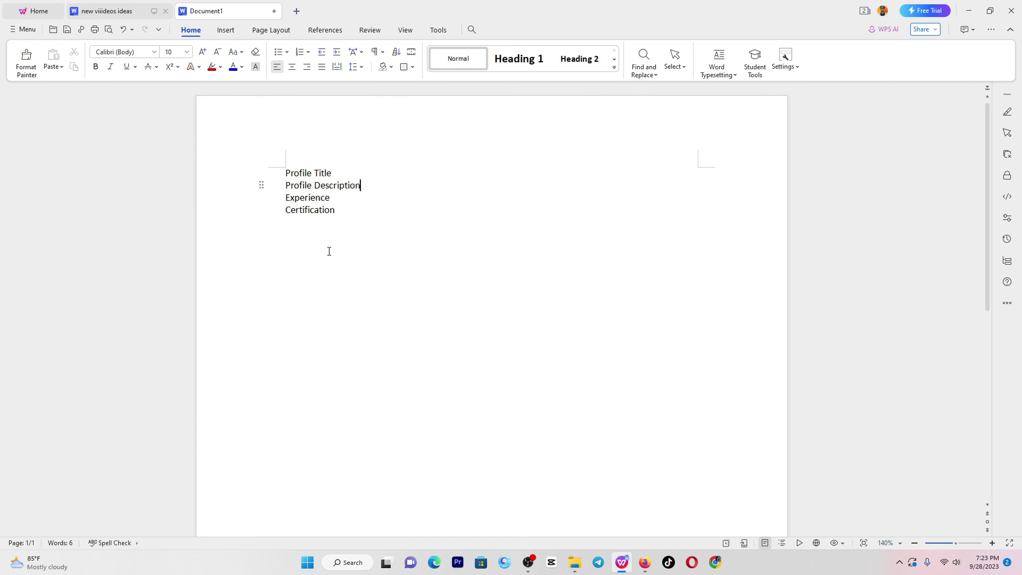
{"action": "key", "text": "Return"}
{"action": "key", "text": "Return"}
{"action": "scroll", "coordinate": [354, 308], "scroll_direction": "down", "scroll_amount": 2}
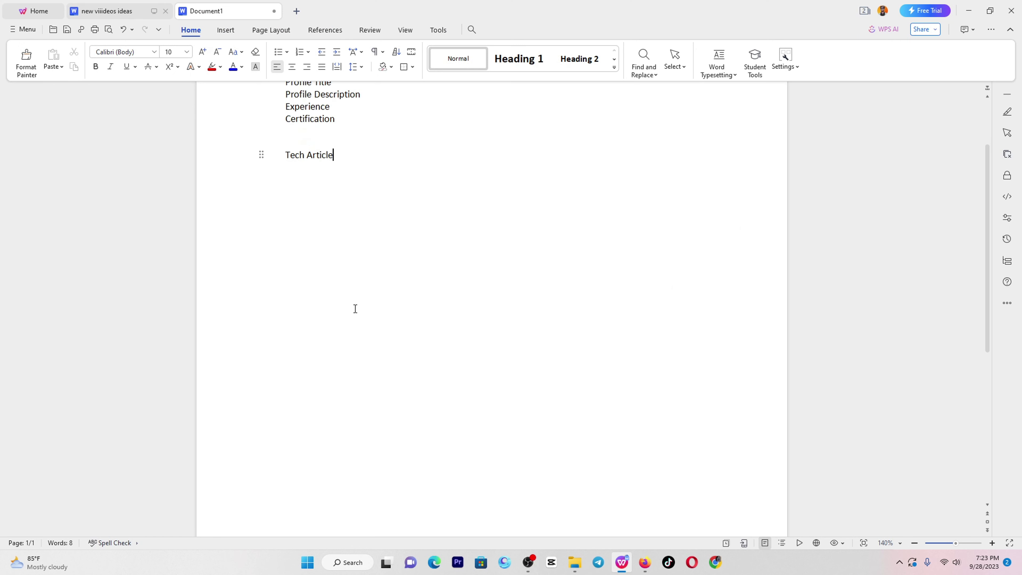
{"action": "scroll", "coordinate": [354, 308], "scroll_direction": "up", "scroll_amount": 1}
Step: Return to the Upwork results in Firefox, change the search query to "gaming articles" and run the search
{"action": "left_click", "coordinate": [644, 562]}
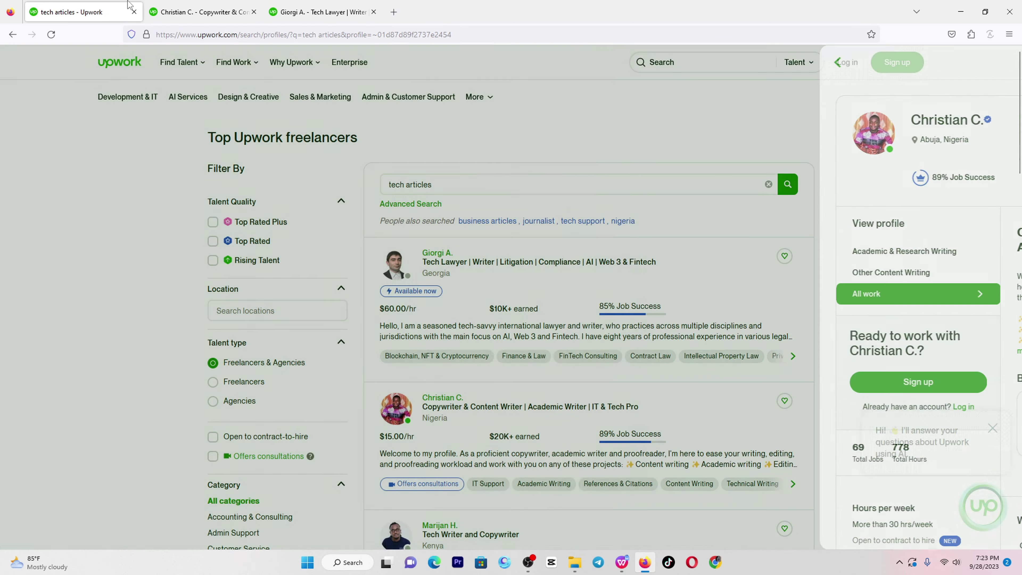
{"action": "left_click", "coordinate": [201, 12]}
{"action": "left_click", "coordinate": [105, 5]}
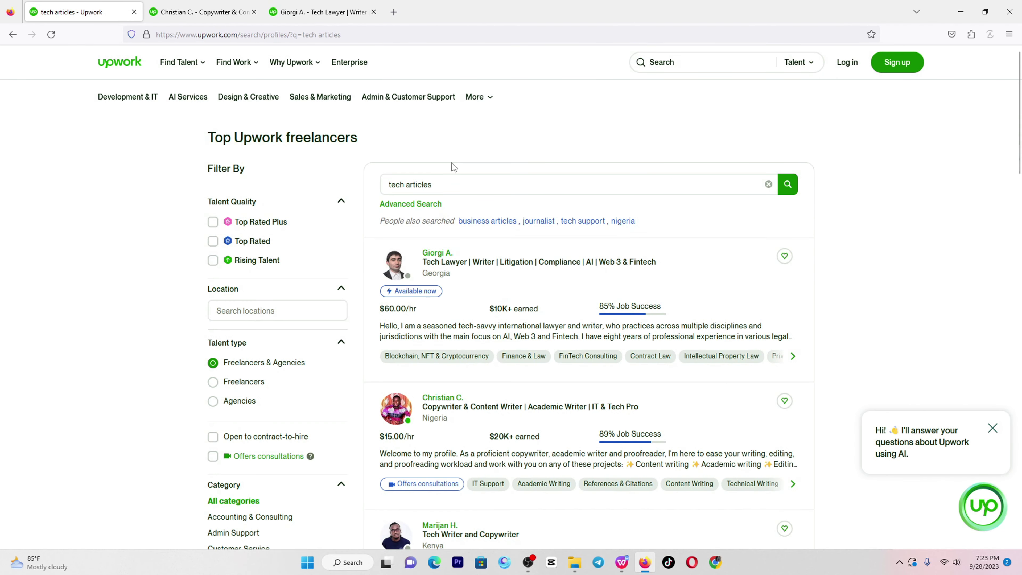
{"action": "double_click", "coordinate": [404, 183]}
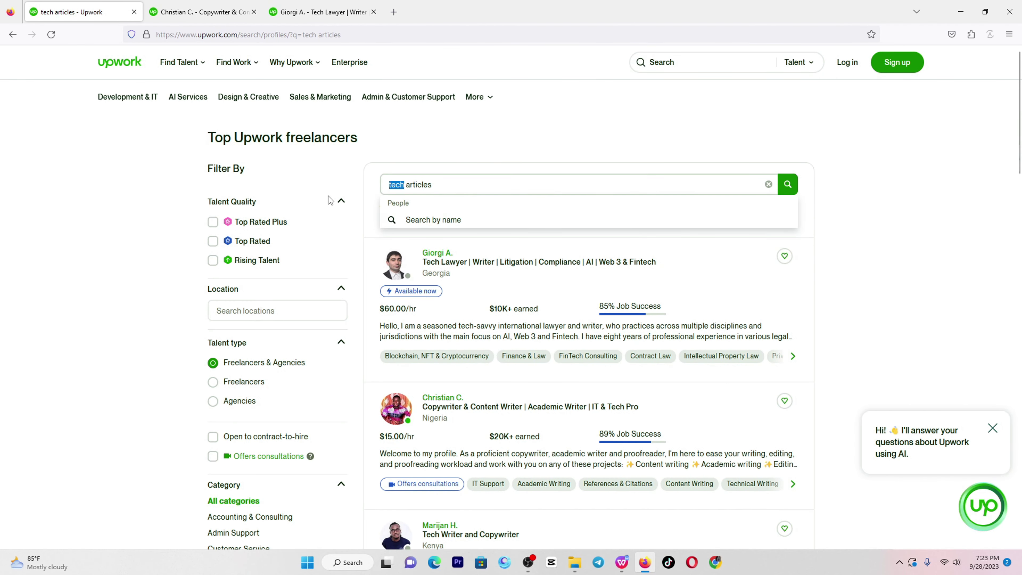
{"action": "type", "text": "gaming"}
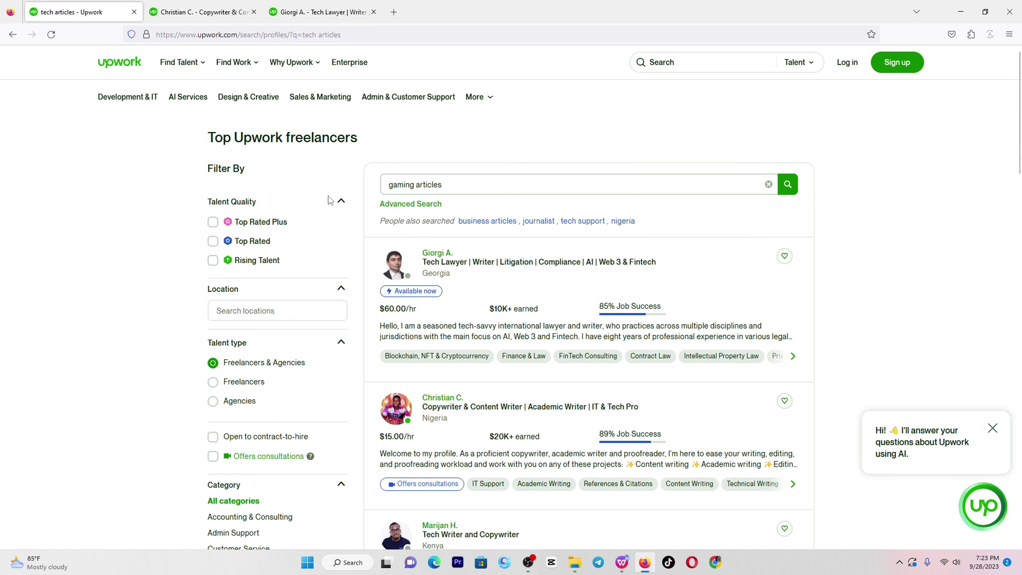
{"action": "key", "text": "Return"}
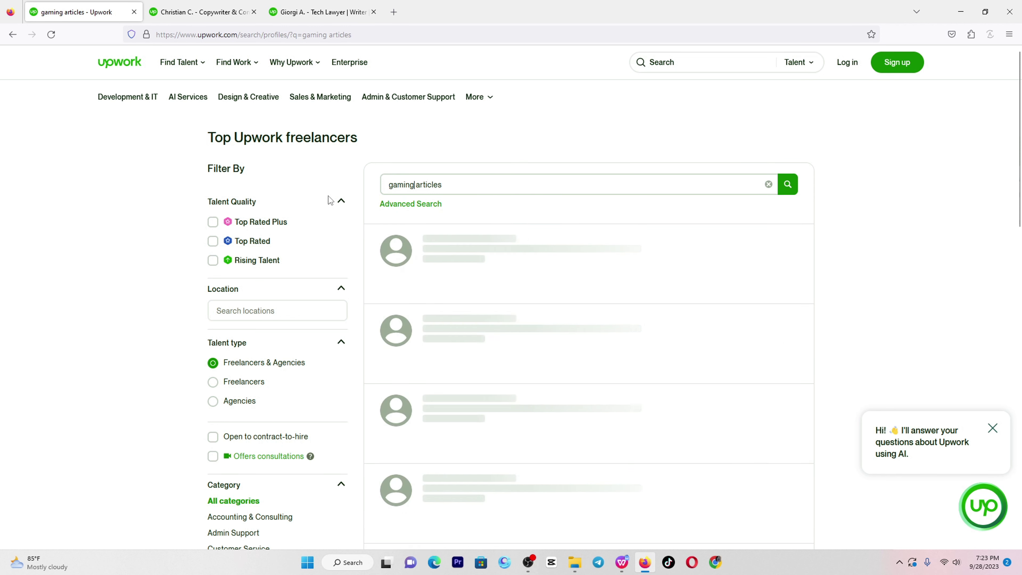
Step: Look through the freelancers listed for "gaming articles" and compare their profile titles, descriptions and skills
{"action": "left_click", "coordinate": [456, 187]}
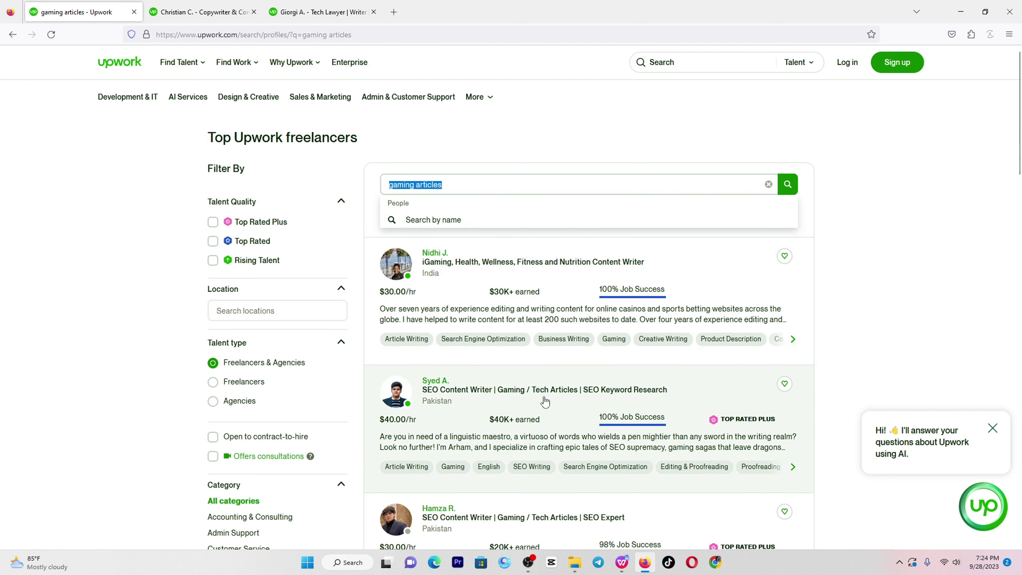
{"action": "left_click", "coordinate": [625, 400]}
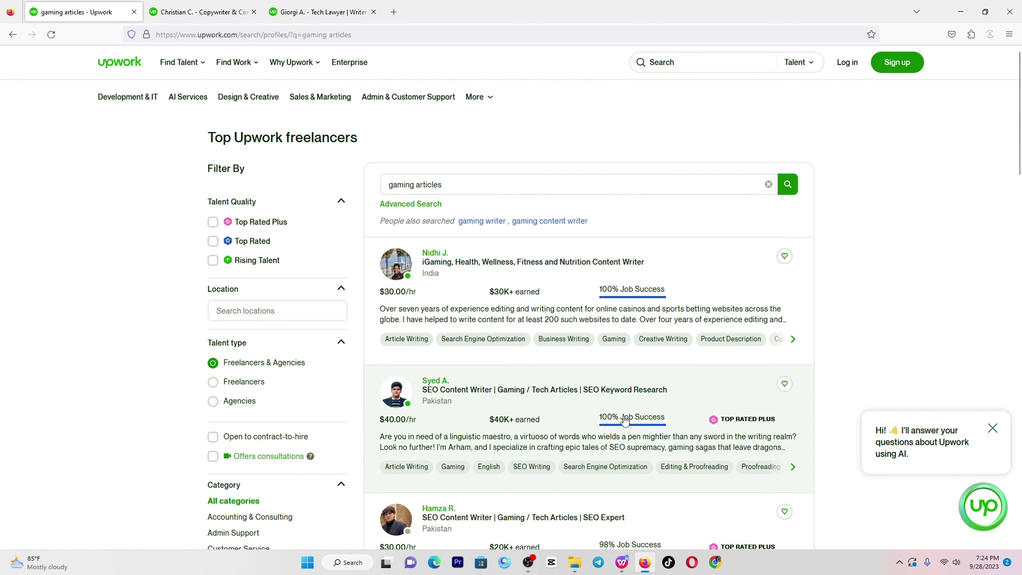
{"action": "scroll", "coordinate": [650, 409], "scroll_direction": "down", "scroll_amount": 2}
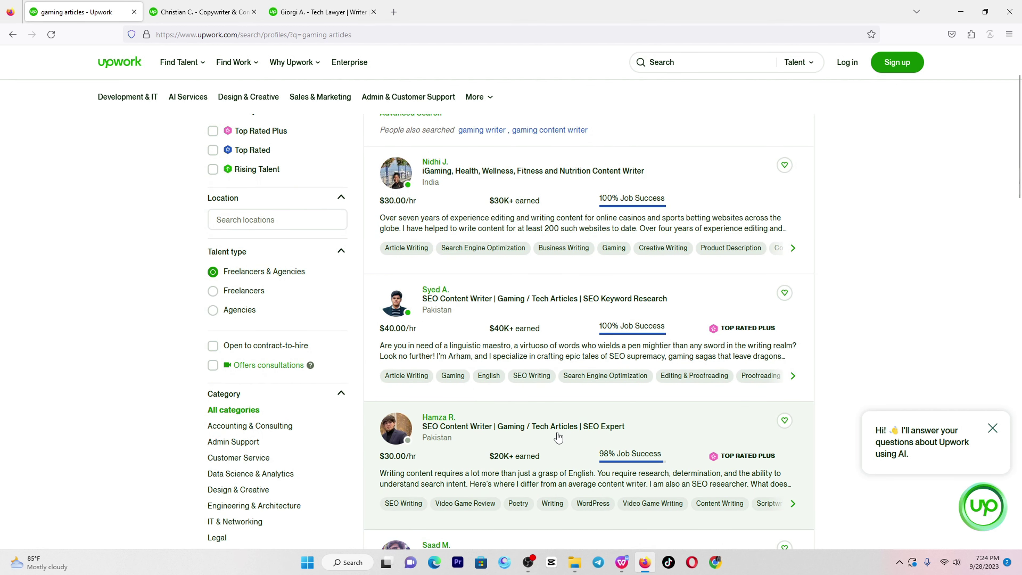
{"action": "scroll", "coordinate": [571, 419], "scroll_direction": "down", "scroll_amount": 4}
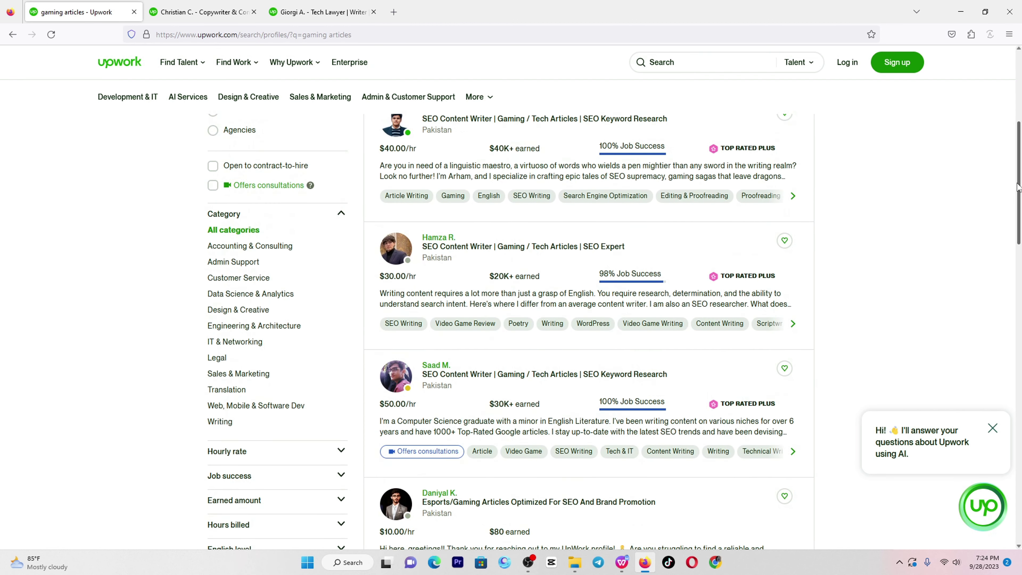
{"action": "scroll", "coordinate": [532, 381], "scroll_direction": "down", "scroll_amount": 3}
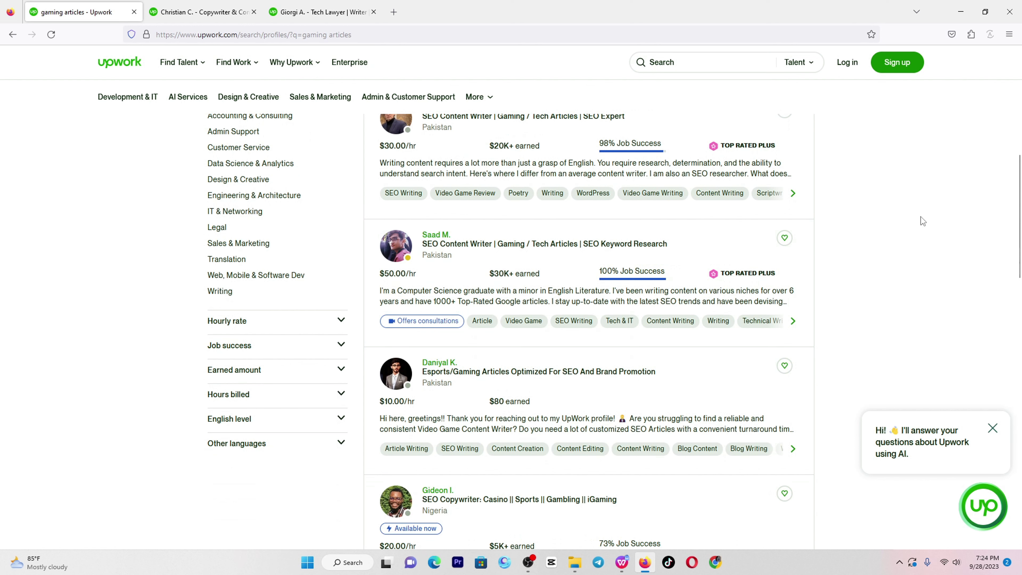
{"action": "scroll", "coordinate": [1020, 192], "scroll_direction": "up", "scroll_amount": 5}
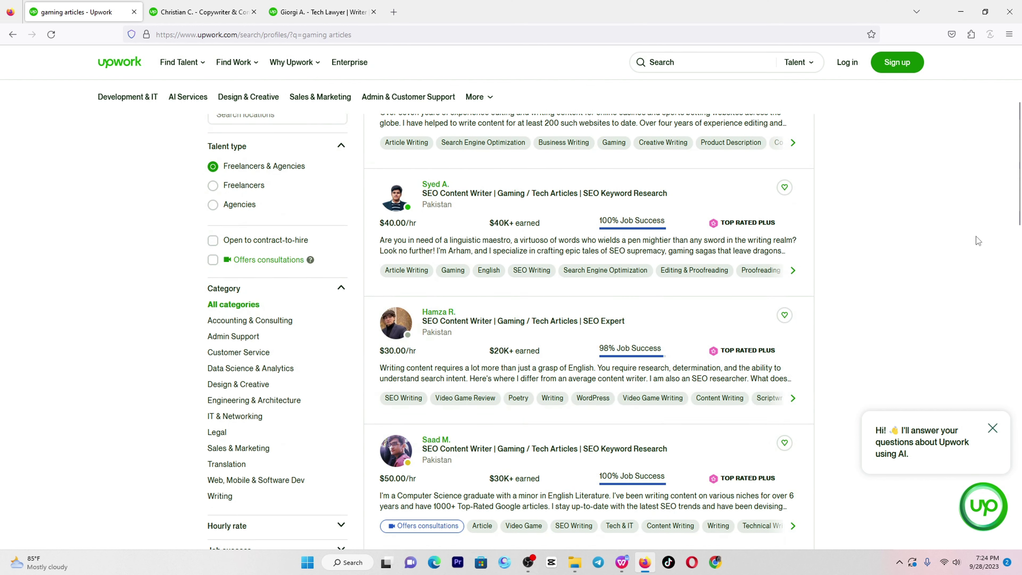
{"action": "scroll", "coordinate": [1021, 201], "scroll_direction": "up", "scroll_amount": 3}
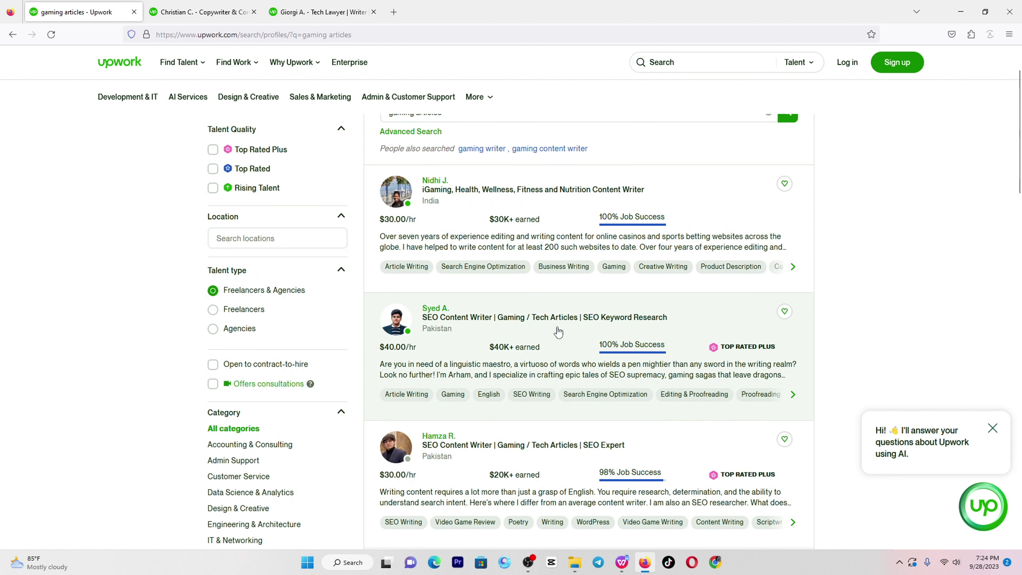
{"action": "scroll", "coordinate": [1021, 117], "scroll_direction": "down", "scroll_amount": 2}
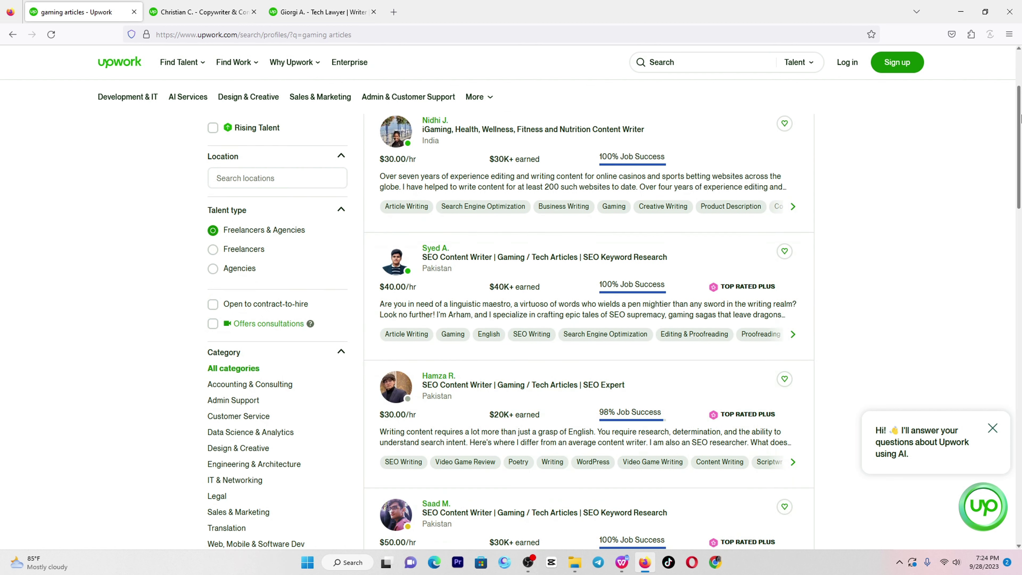
{"action": "scroll", "coordinate": [1020, 117], "scroll_direction": "up", "scroll_amount": 3}
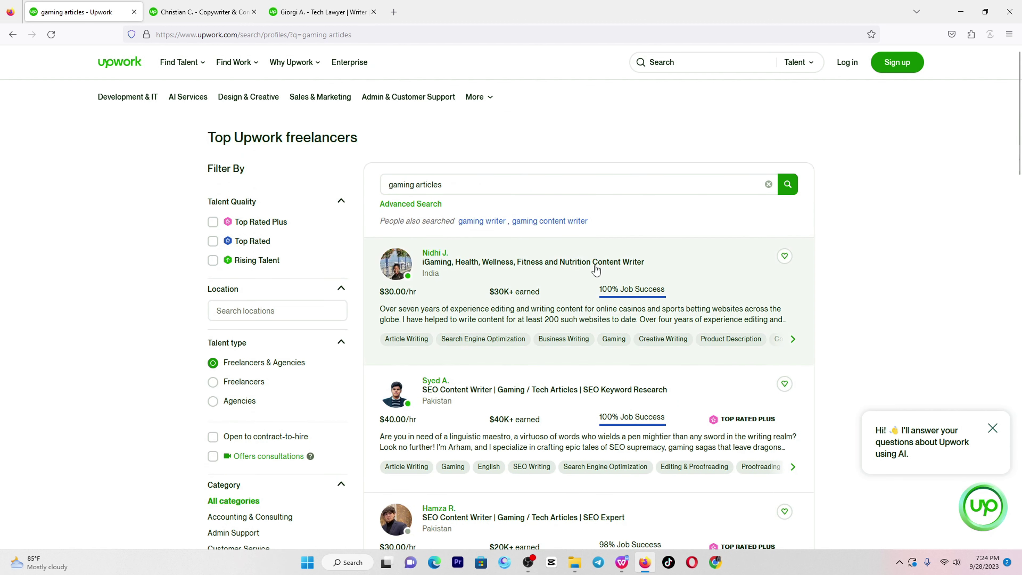
{"action": "scroll", "coordinate": [1020, 140], "scroll_direction": "down", "scroll_amount": 3}
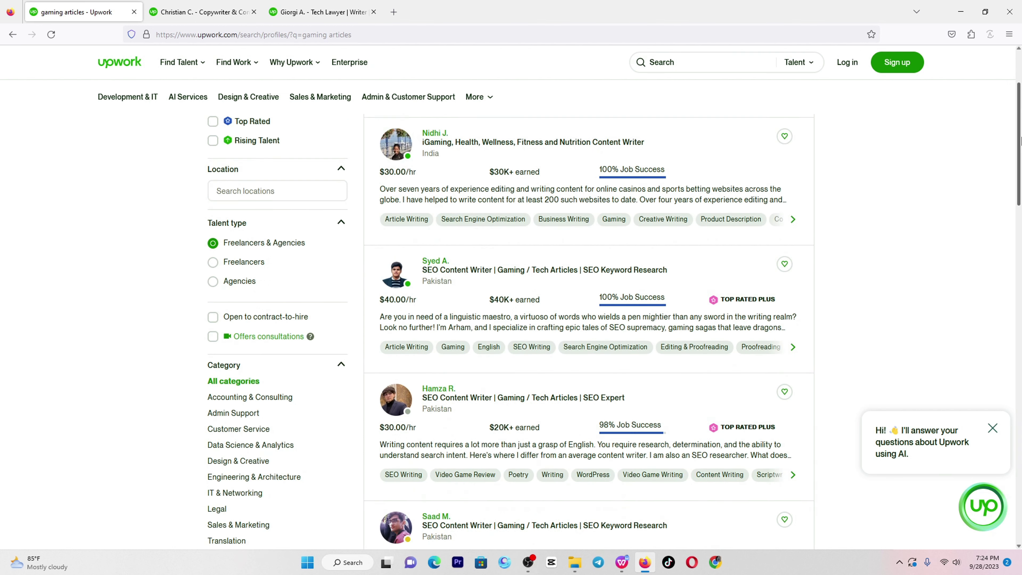
Step: Skim more of the "gaming articles" freelancer listings and return to the search query
{"action": "scroll", "coordinate": [1019, 214], "scroll_direction": "down", "scroll_amount": 3}
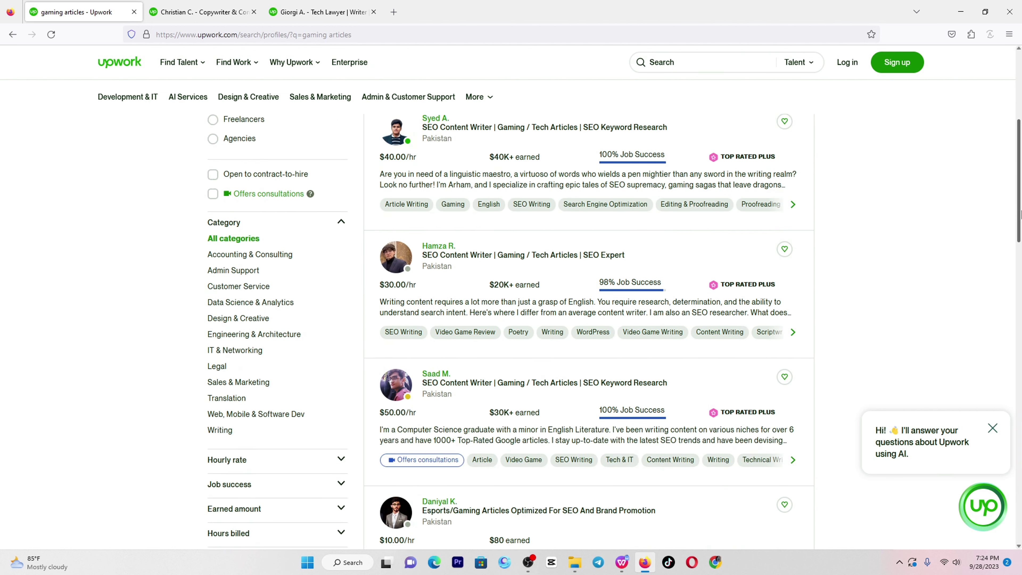
{"action": "left_click_drag", "start_coordinate": [1020, 213], "coordinate": [1019, 181]}
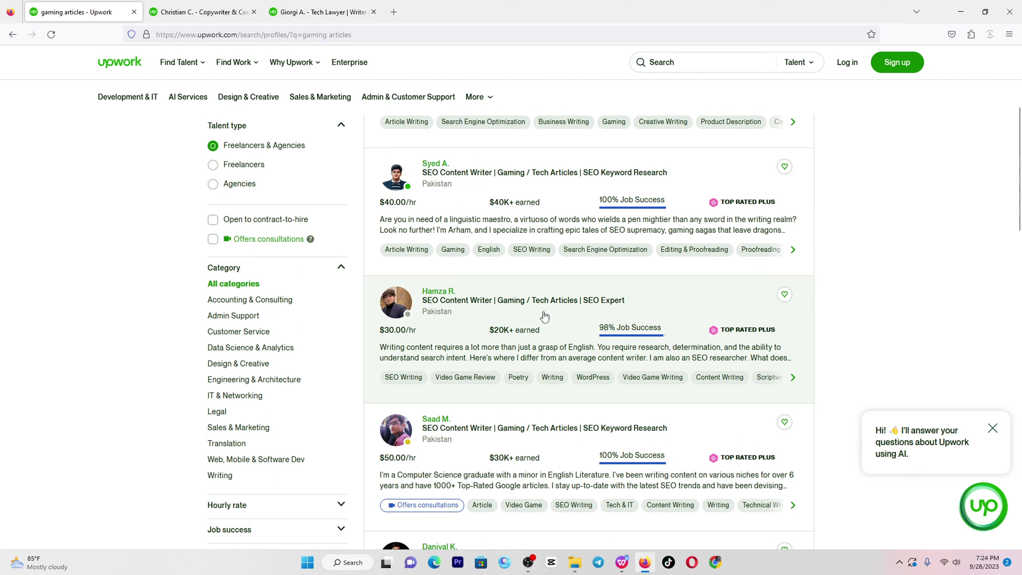
{"action": "scroll", "coordinate": [639, 207], "scroll_direction": "up", "scroll_amount": 5}
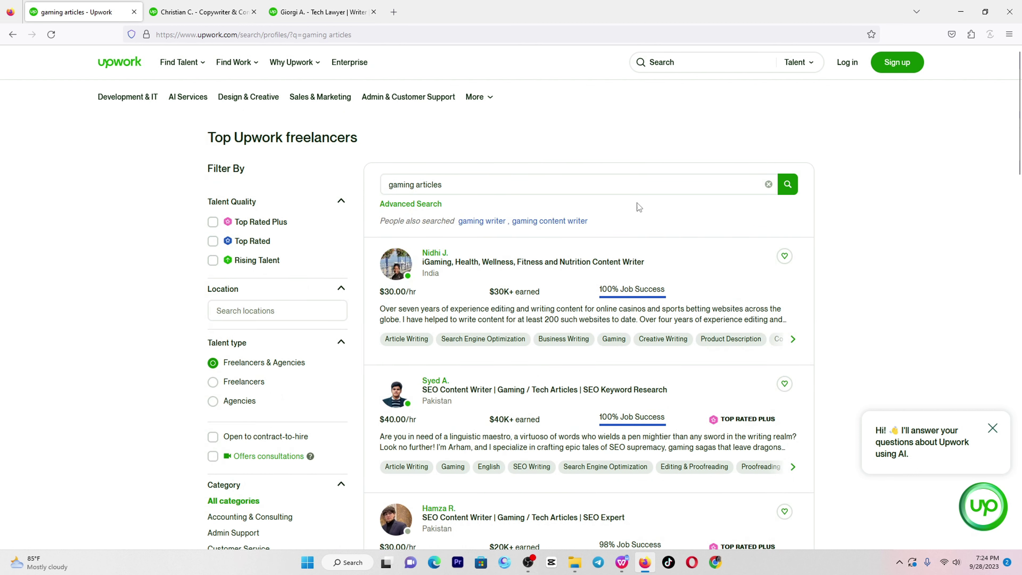
{"action": "left_click", "coordinate": [413, 186]}
{"action": "left_click", "coordinate": [417, 189]}
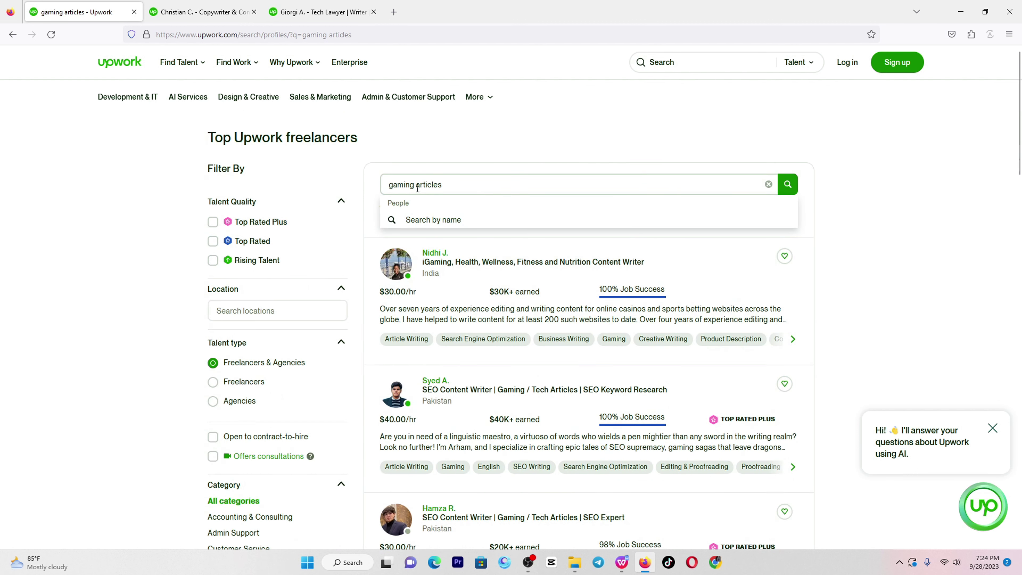
{"action": "left_click_drag", "start_coordinate": [414, 185], "coordinate": [223, 187]}
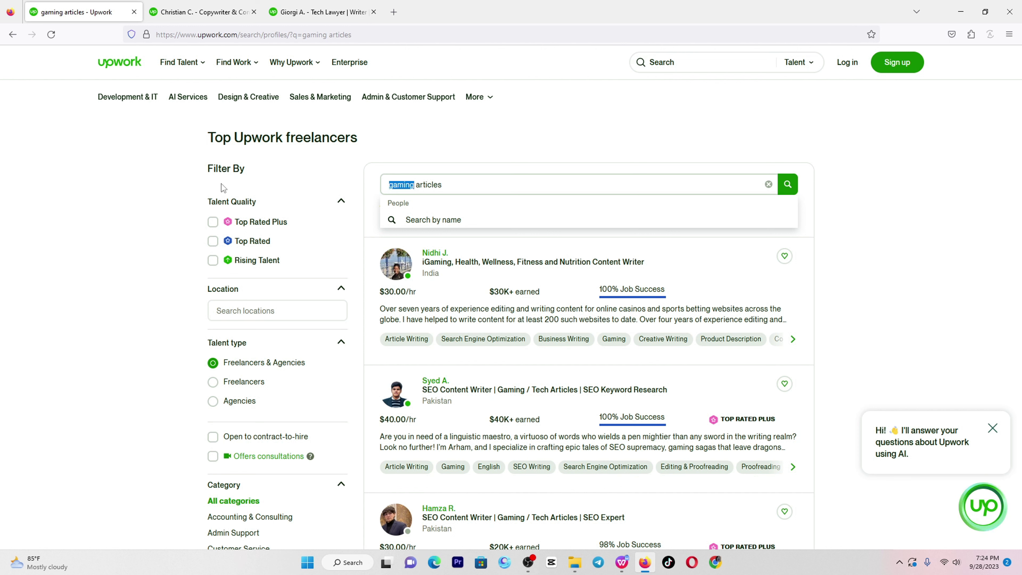
{"action": "type", "text": "blog"}
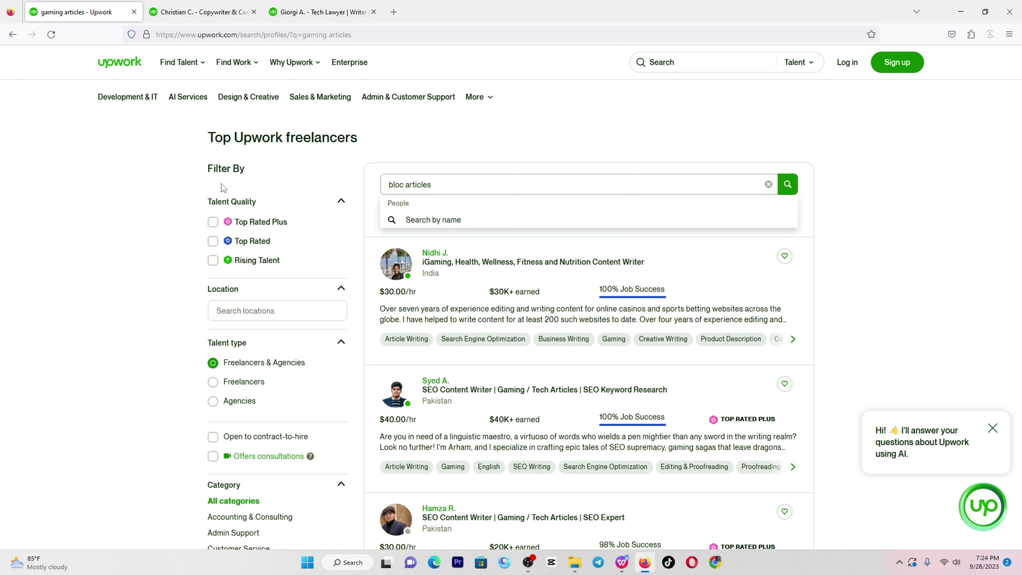
{"action": "type", "text": "kk"}
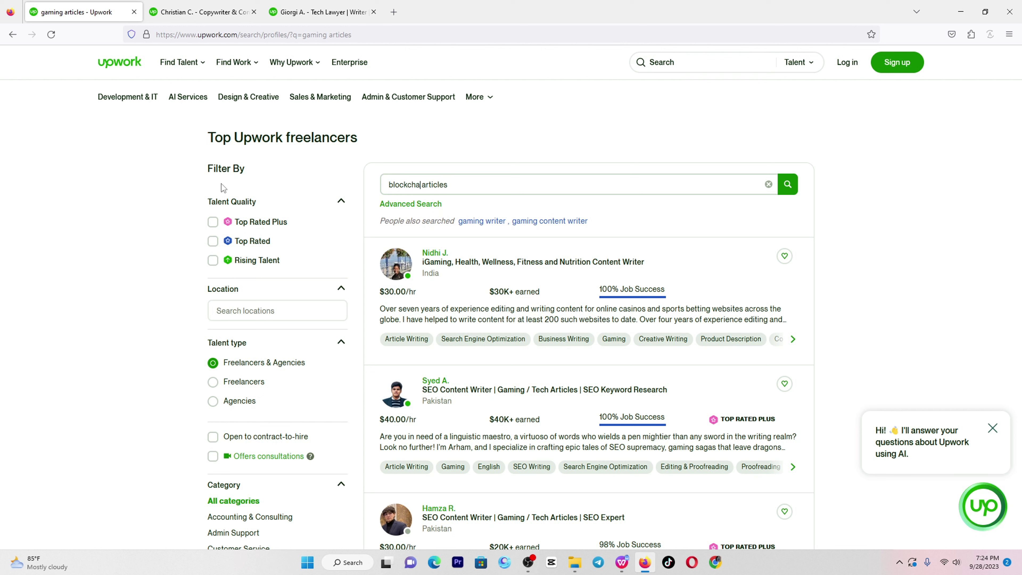
{"action": "key", "text": "BackSpace"}
{"action": "key", "text": "BackSpace"}
{"action": "key", "text": "BackSpace"}
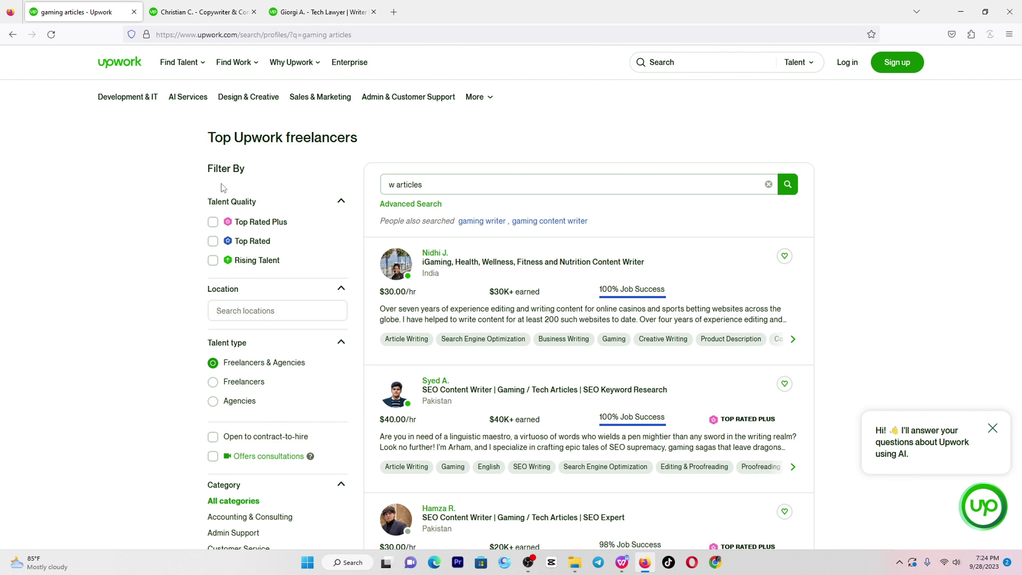
Step: Change the freelancer search query to "web3 articles" and run the search
{"action": "type", "text": "web43"}
{"action": "key", "text": "BackSpace"}
{"action": "key", "text": "BackSpace"}
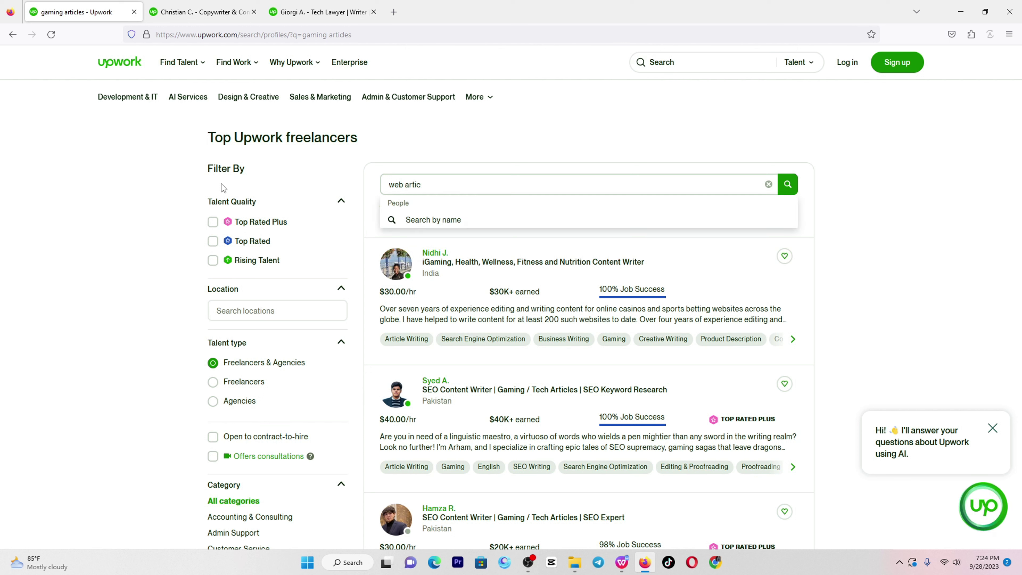
{"action": "type", "text": "les"}
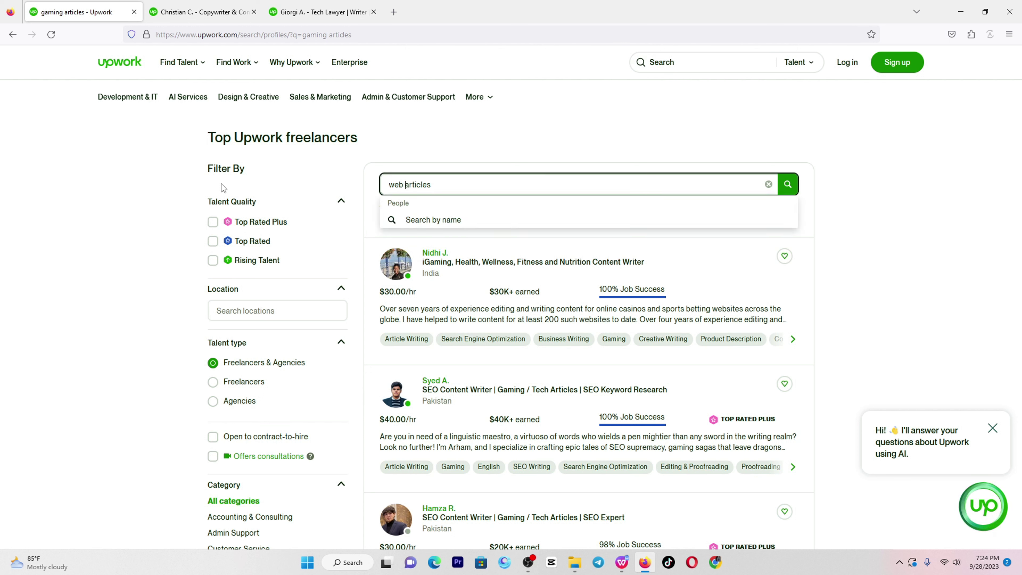
{"action": "type", "text": "3"}
{"action": "key", "text": "Return"}
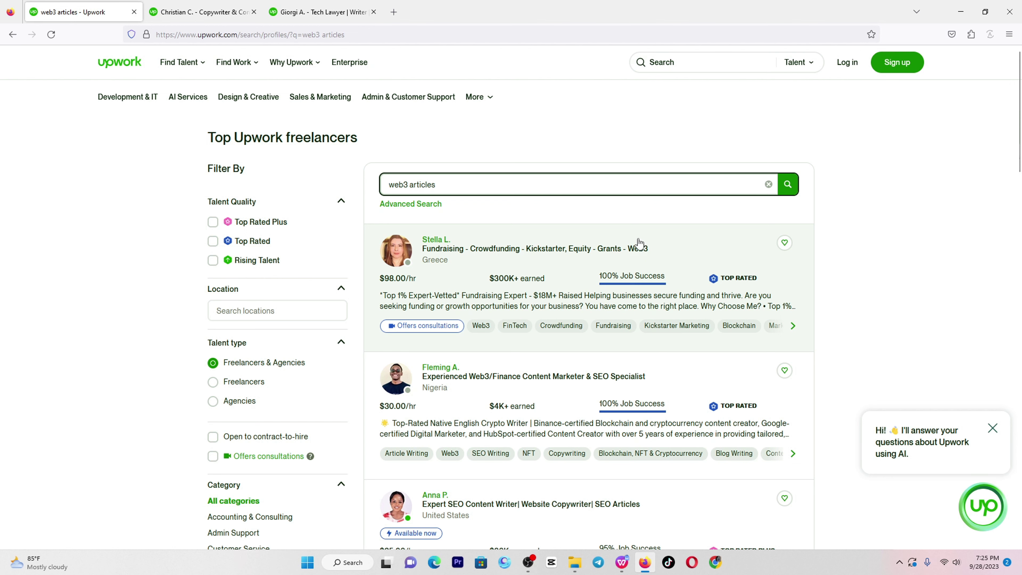
Step: Skim the "web3 articles" freelancers, change the query to "web3 content writer" and run the search
{"action": "left_click_drag", "start_coordinate": [1020, 129], "coordinate": [1020, 92]}
{"action": "scroll", "coordinate": [1020, 224], "scroll_direction": "down", "scroll_amount": 2}
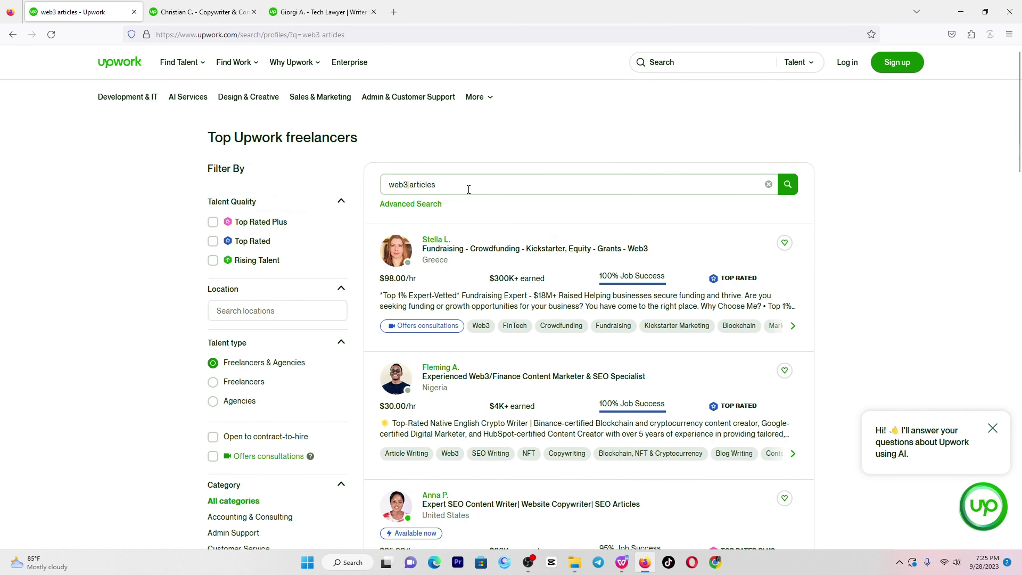
{"action": "left_click_drag", "start_coordinate": [440, 189], "coordinate": [409, 190]}
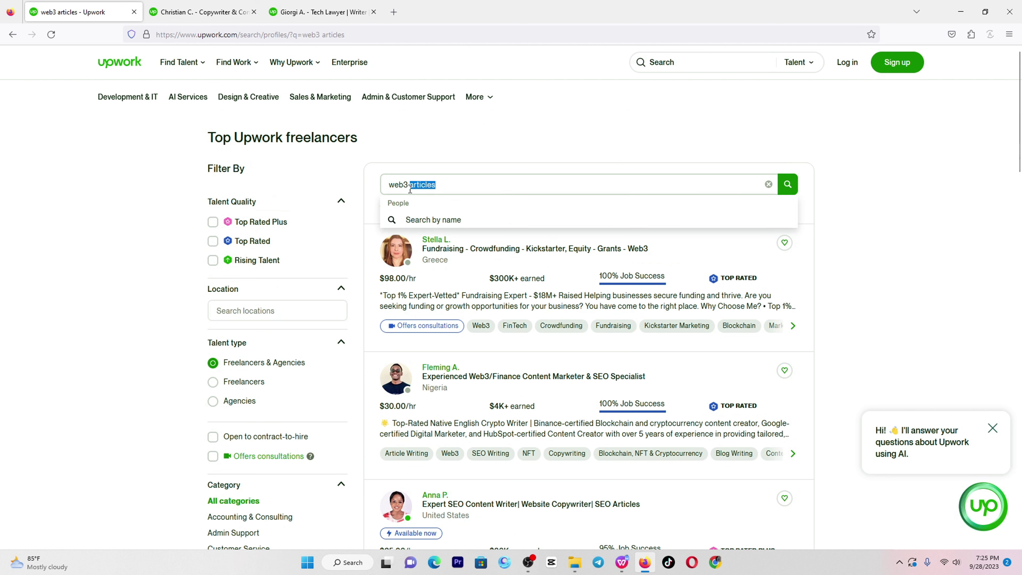
{"action": "type", "text": "content w"}
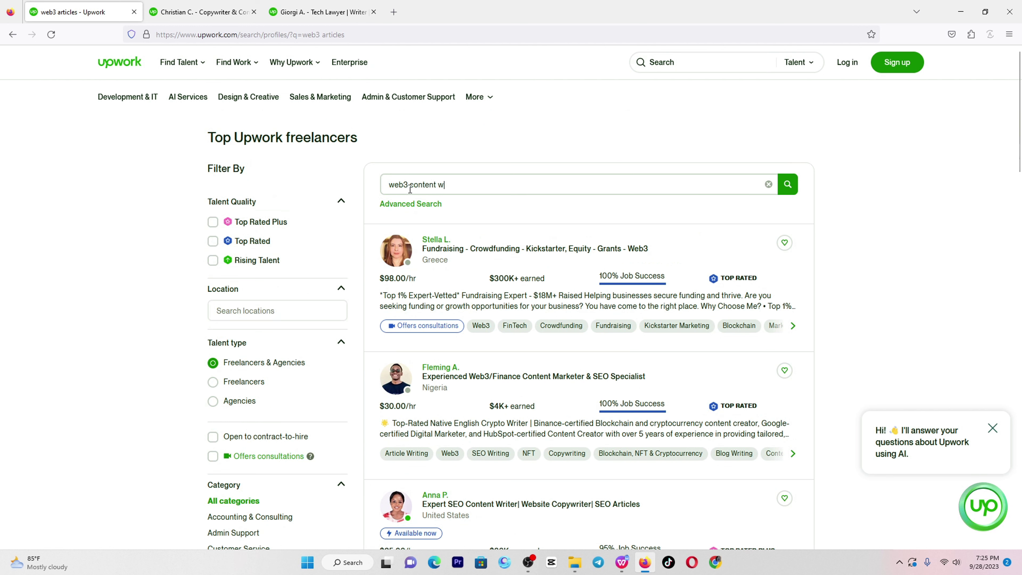
{"action": "type", "text": "riter"}
{"action": "key", "text": "Return"}
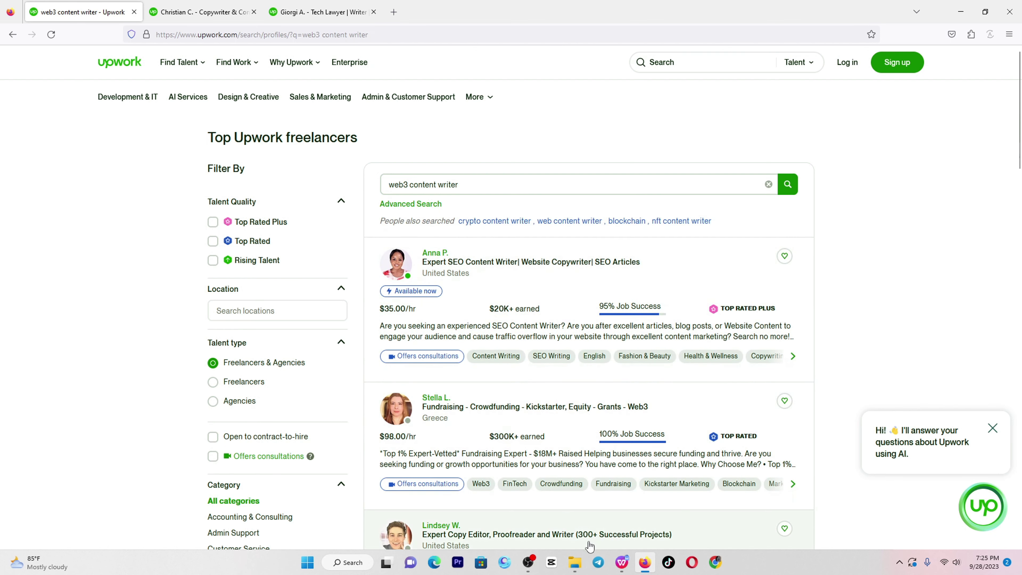
Step: Switch to the WPS Writer document and add the lines "Web3 articles" and "Gaming articles" below "Tech Article"
{"action": "left_click", "coordinate": [622, 562]}
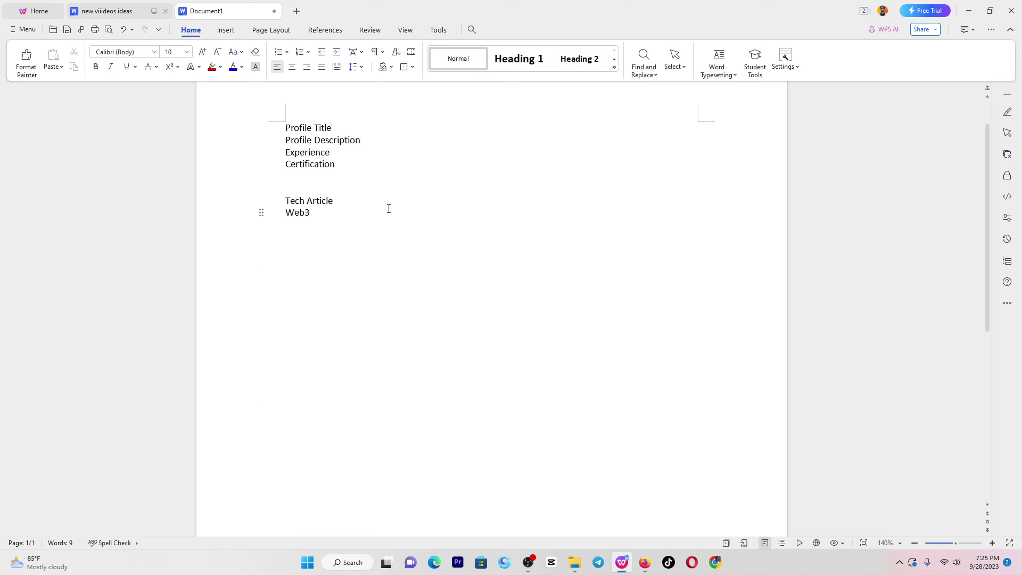
{"action": "type", "text": "artciles"}
{"action": "key", "text": "Return"}
{"action": "key", "text": "Return"}
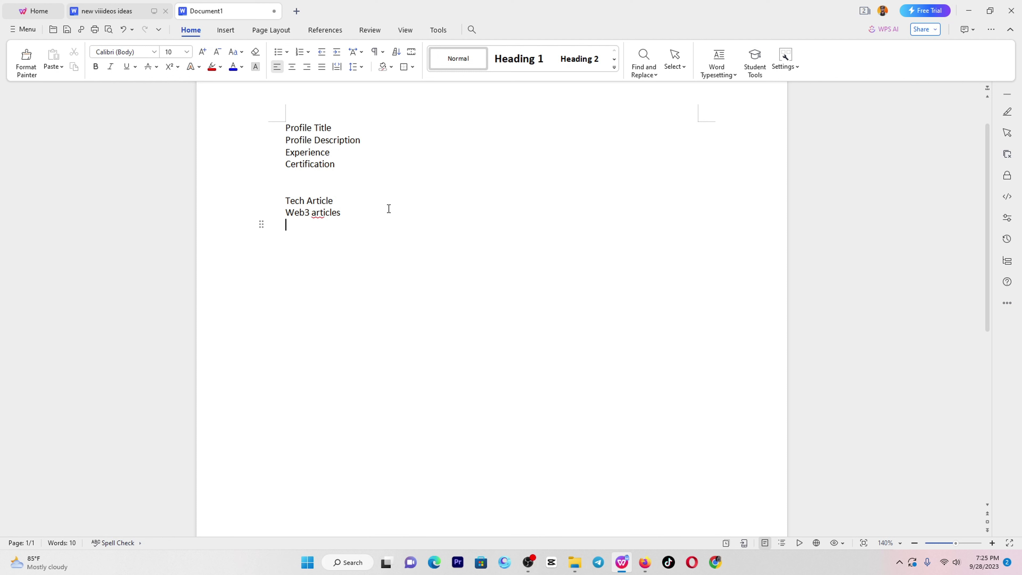
{"action": "type", "text": "Gaminng articles"}
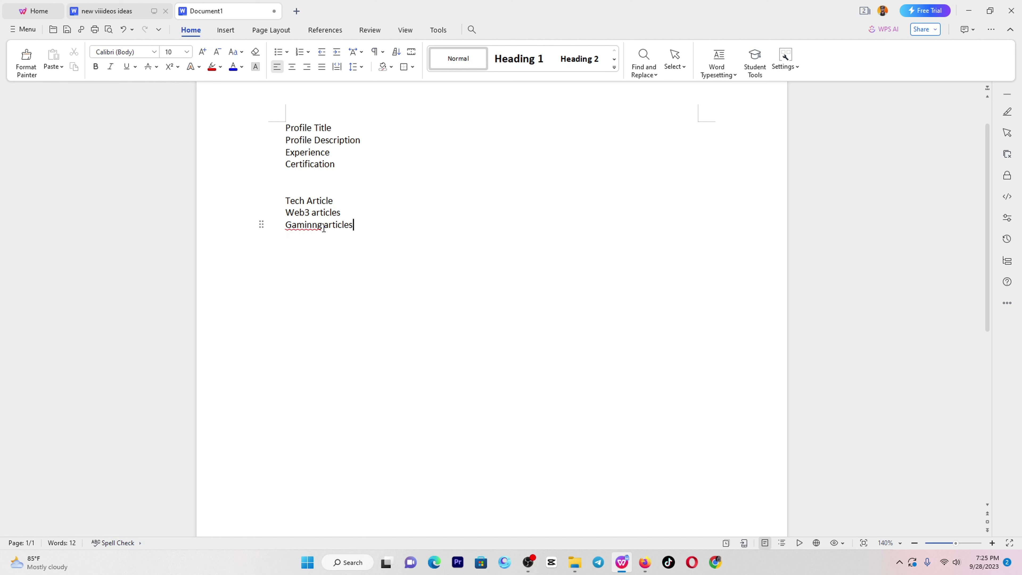
{"action": "left_click_drag", "start_coordinate": [317, 225], "coordinate": [312, 225]}
{"action": "key", "text": "BackSpace"}
{"action": "left_click_drag", "start_coordinate": [284, 199], "coordinate": [392, 228]}
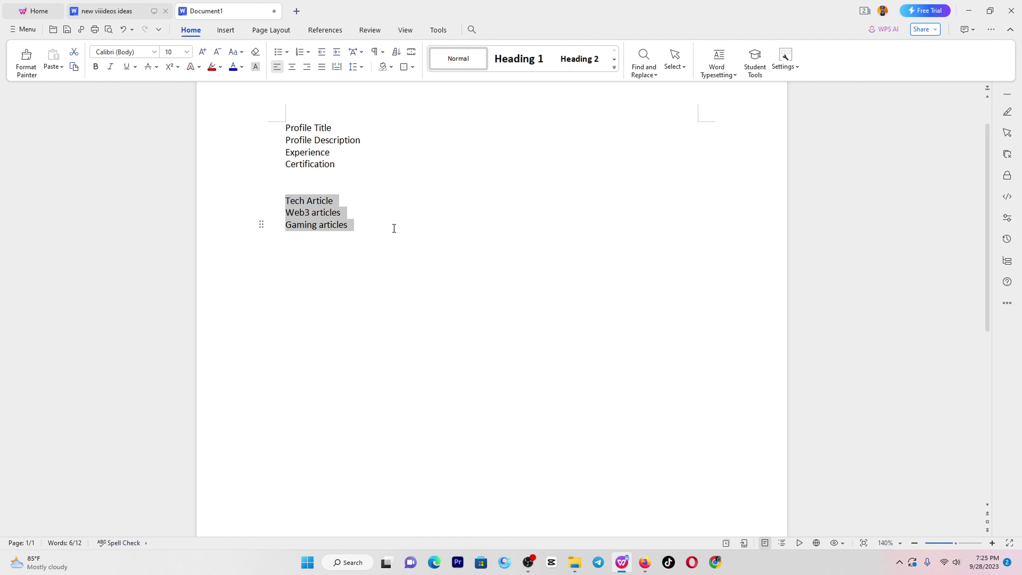
{"action": "left_click", "coordinate": [363, 245]}
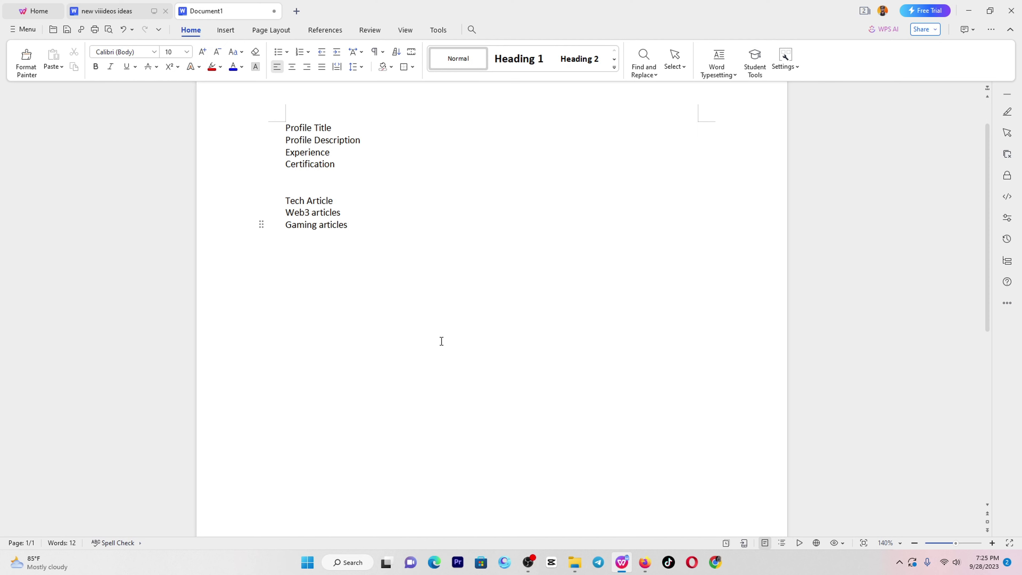
Step: Return to Upwork in Firefox, run the suggested "crypto content writer" search and compare the listed freelancers' titles and descriptions
{"action": "left_click", "coordinate": [639, 573]}
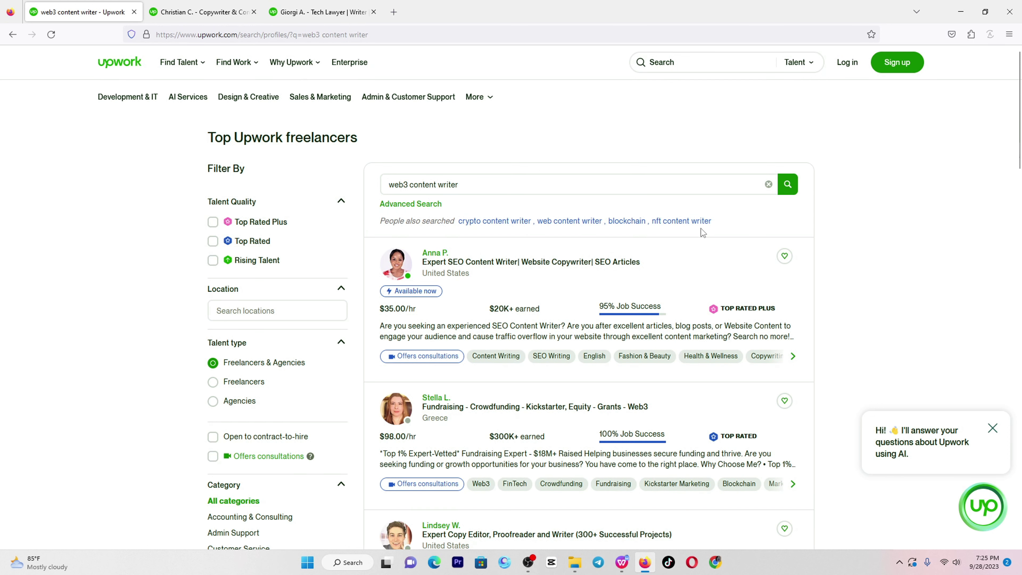
{"action": "left_click", "coordinate": [485, 222]}
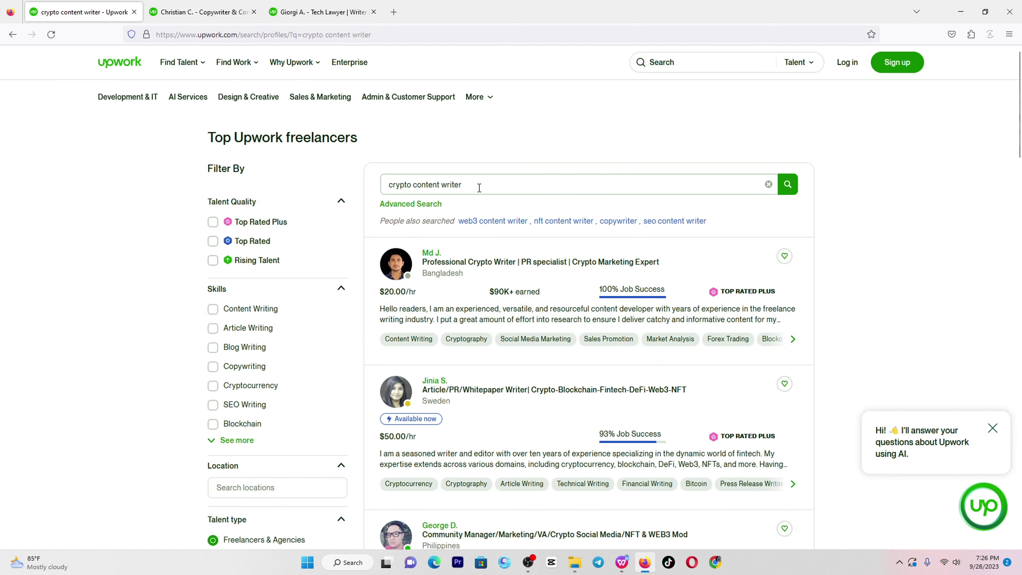
{"action": "left_click_drag", "start_coordinate": [479, 188], "coordinate": [387, 186]}
{"action": "scroll", "coordinate": [1011, 262], "scroll_direction": "down", "scroll_amount": 15}
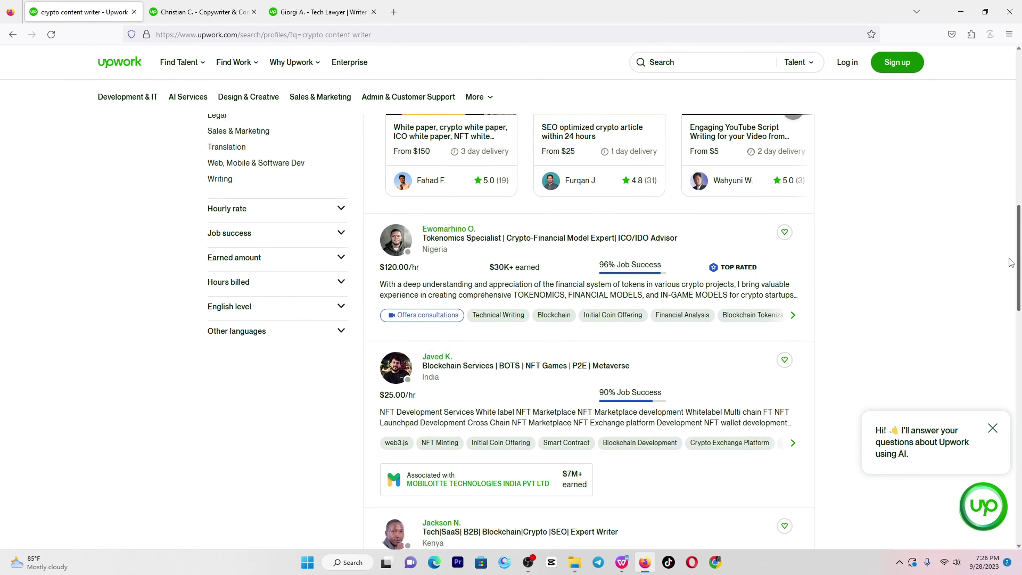
{"action": "left_click_drag", "start_coordinate": [1017, 262], "coordinate": [1021, 134]}
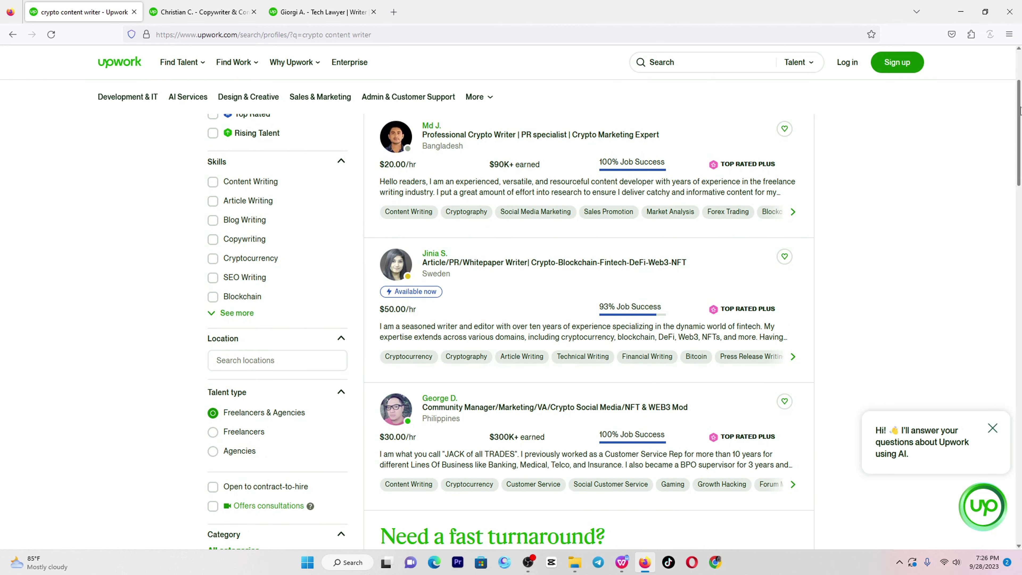
{"action": "left_click_drag", "start_coordinate": [1019, 137], "coordinate": [991, 234]}
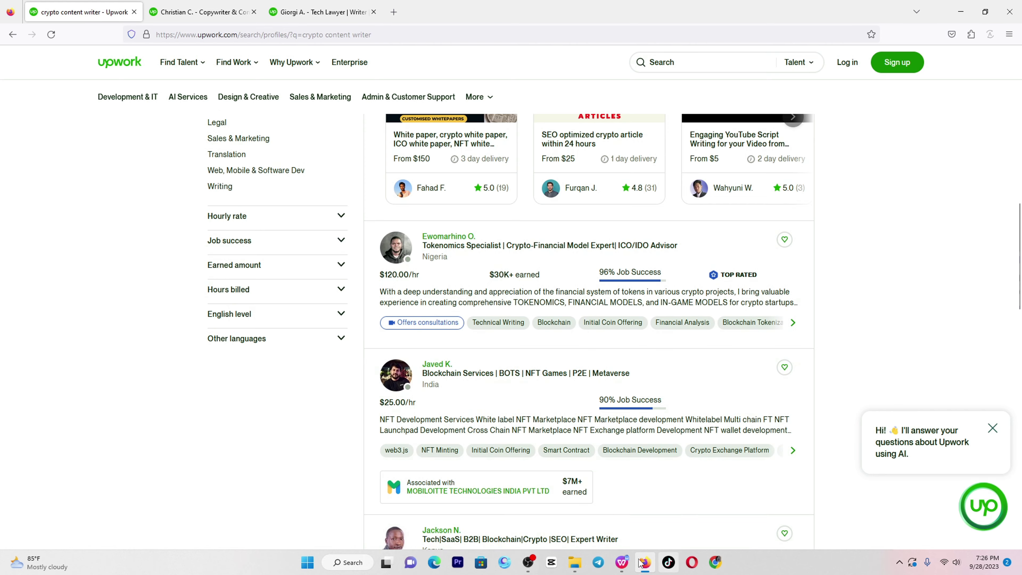
Step: Switch to the WPS Writer document and start a new line below "Gaming articles", leaving one blank line between
{"action": "left_click", "coordinate": [622, 562]}
{"action": "left_click_drag", "start_coordinate": [354, 233], "coordinate": [285, 199]}
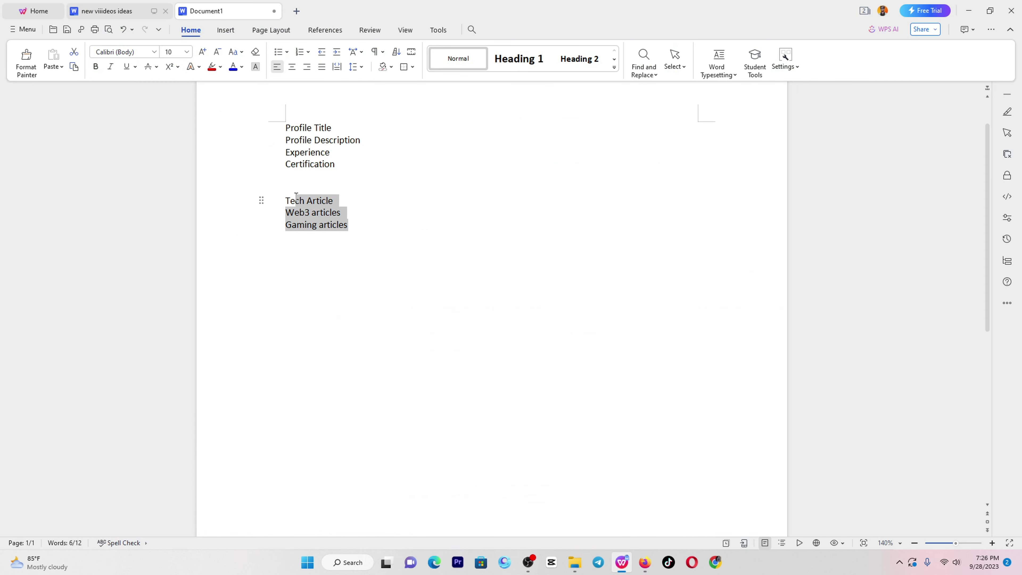
{"action": "left_click", "coordinate": [384, 262]}
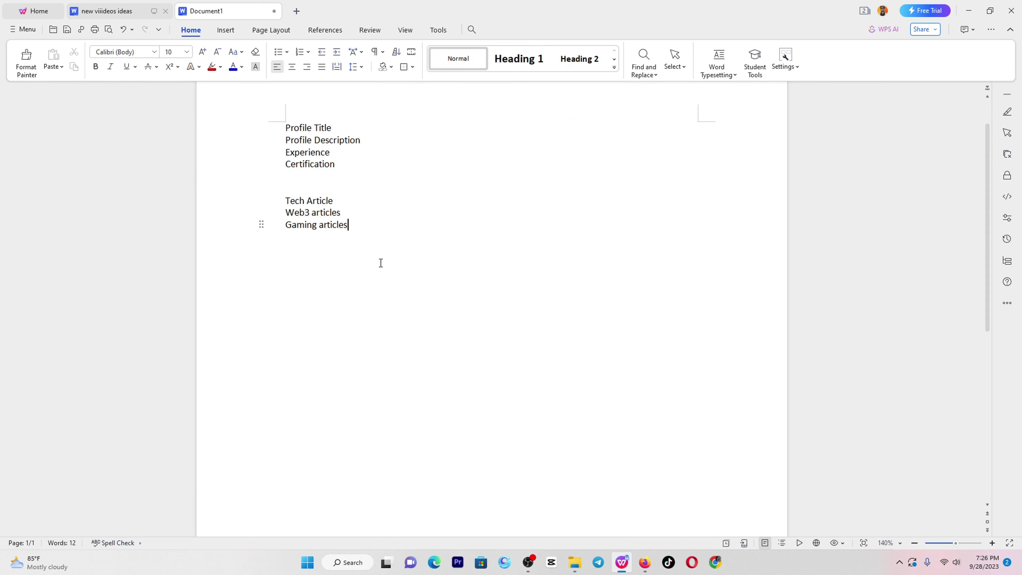
{"action": "key", "text": "Return"}
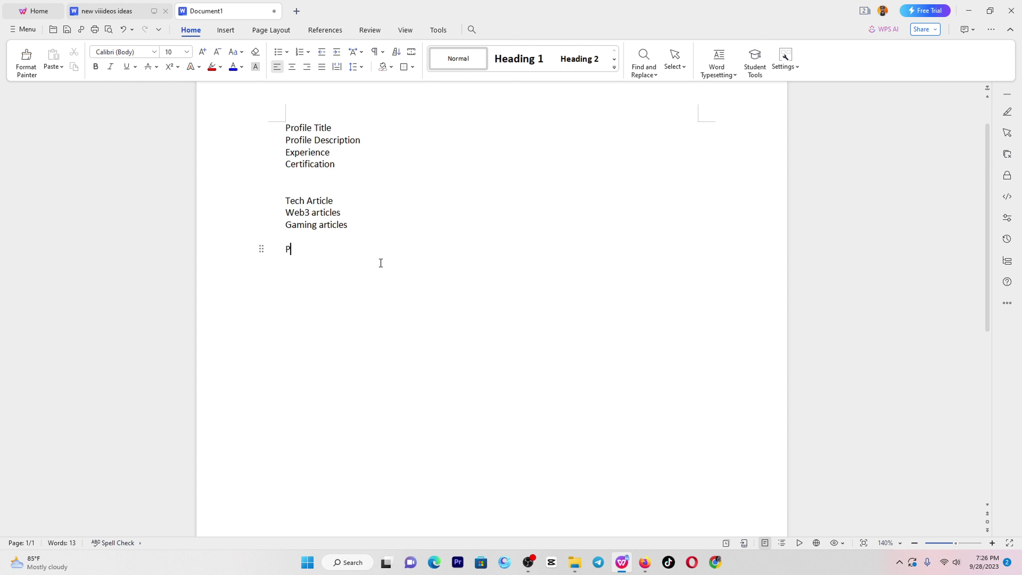